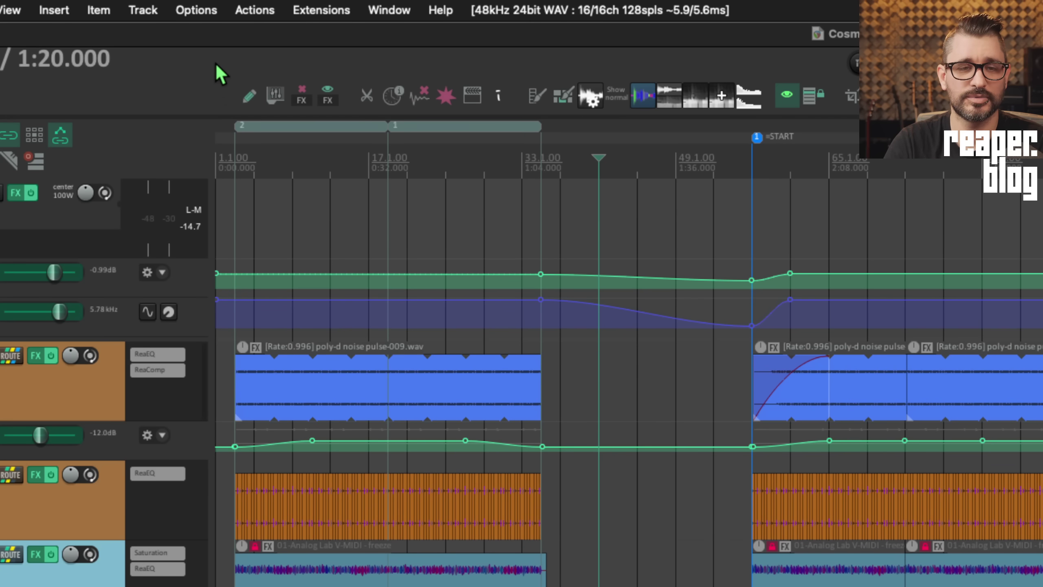
Show the options for new recordings that overlap existing media items, where split items and add takes is selected
left_click(196, 9)
mouse_move(241, 102)
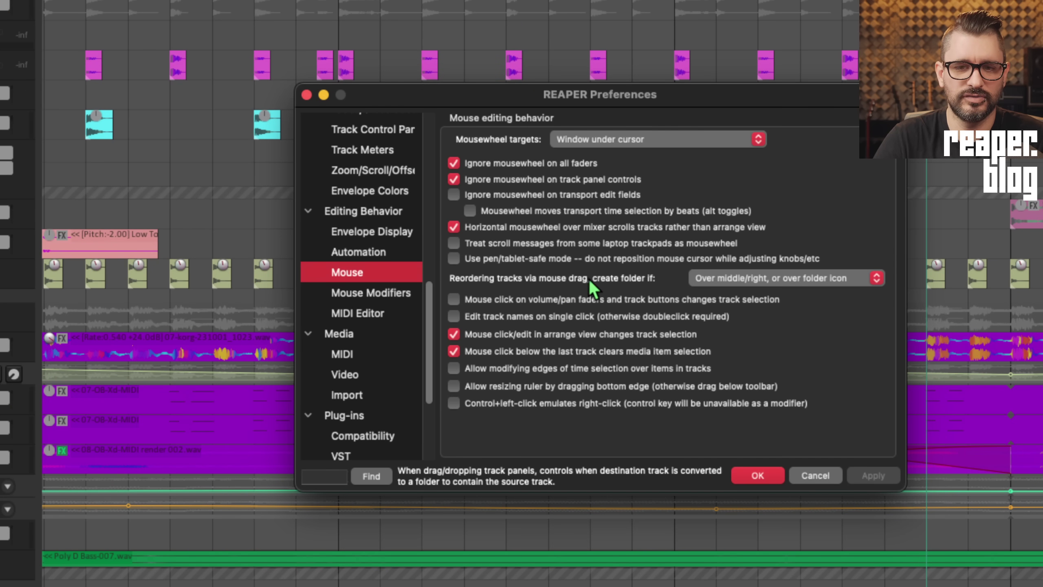
Set 'create folder if' to 'Over left side, or over folder icon' and close Preferences with OK
left_click(712, 280)
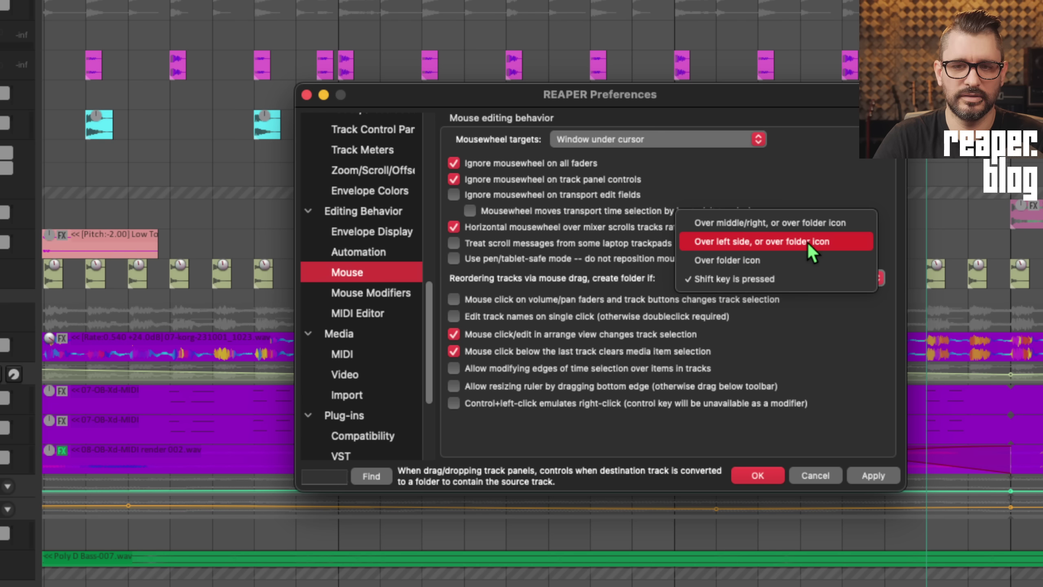
left_click(807, 242)
left_click(795, 284)
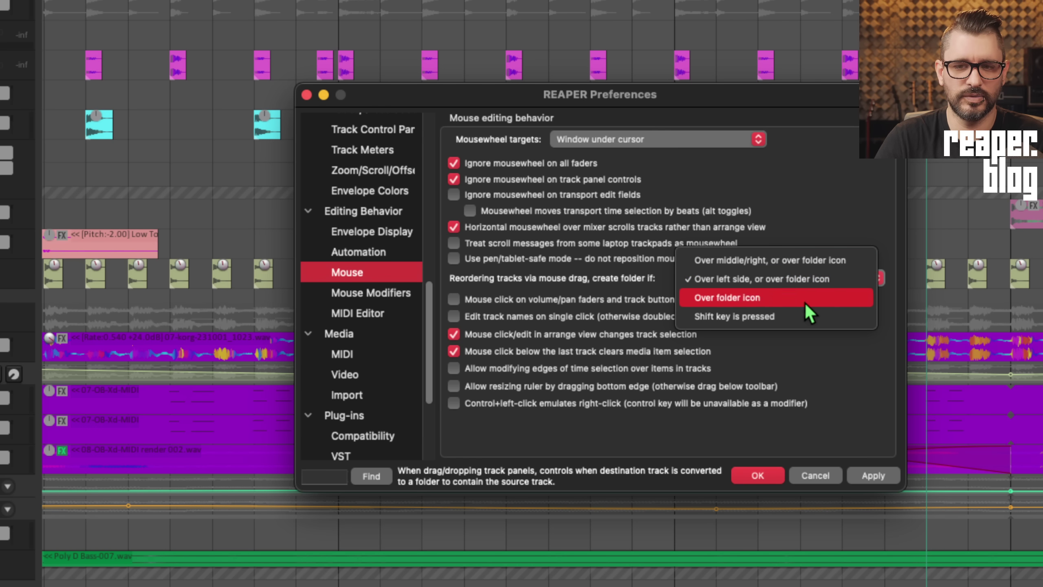
left_click(764, 477)
left_click(764, 477)
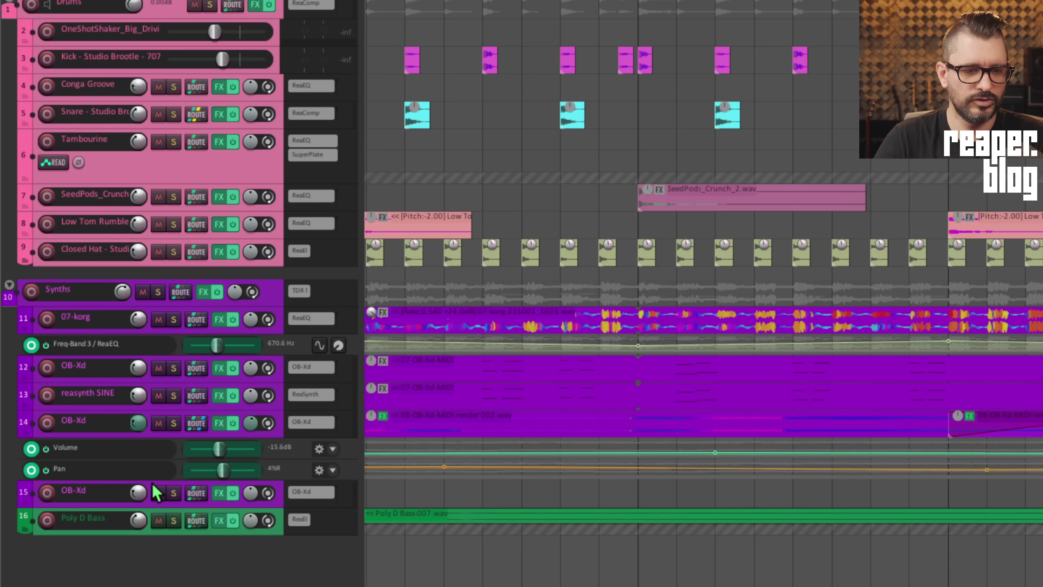
Nest OB-Xd track 15 under track 14 as a folder, drag it back out, then reopen Preferences
left_click(151, 483)
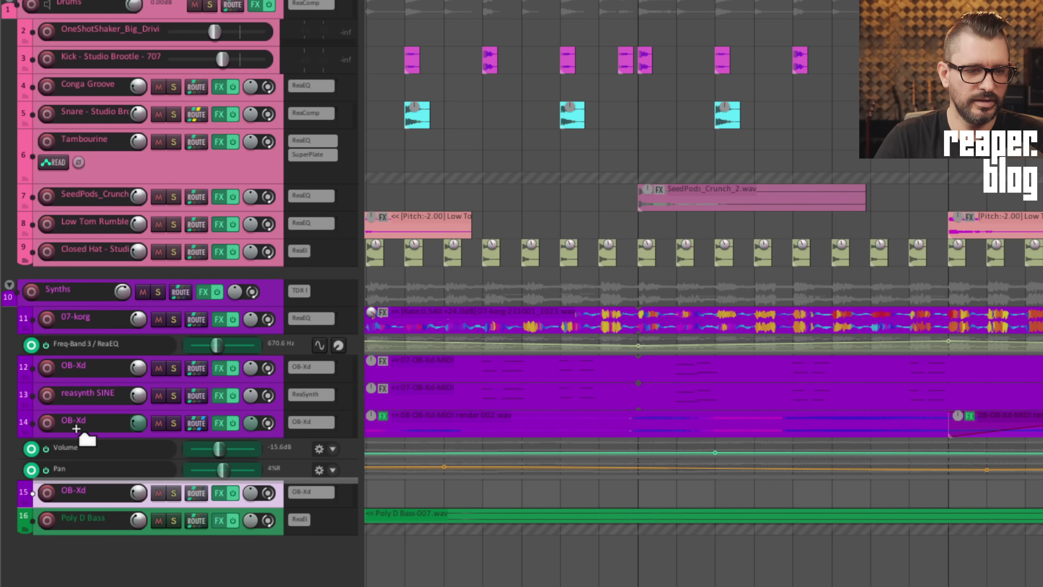
mouse_move(77, 427)
left_mouse_down()
mouse_move(149, 424)
mouse_move(29, 414)
mouse_move(89, 432)
mouse_move(24, 421)
mouse_move(131, 422)
mouse_move(82, 422)
mouse_move(84, 431)
left_mouse_up()
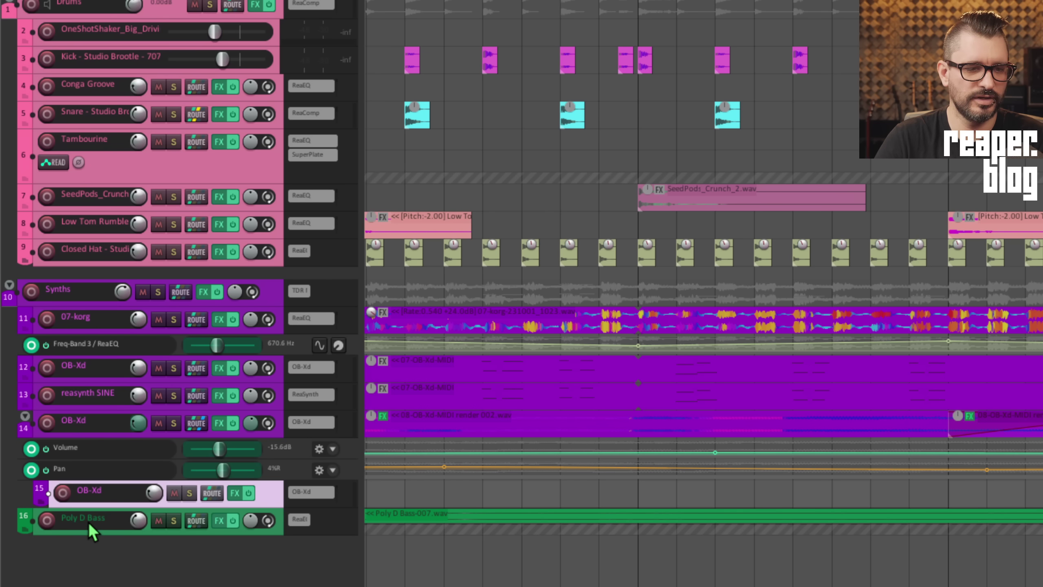
left_click_drag(90, 501, 73, 381)
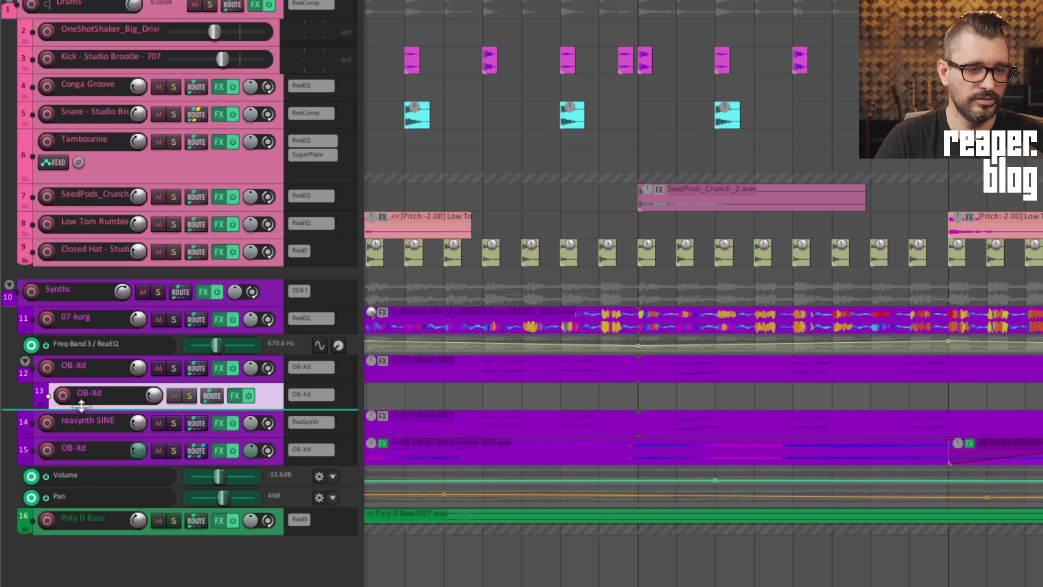
left_click_drag(278, 393, 258, 485)
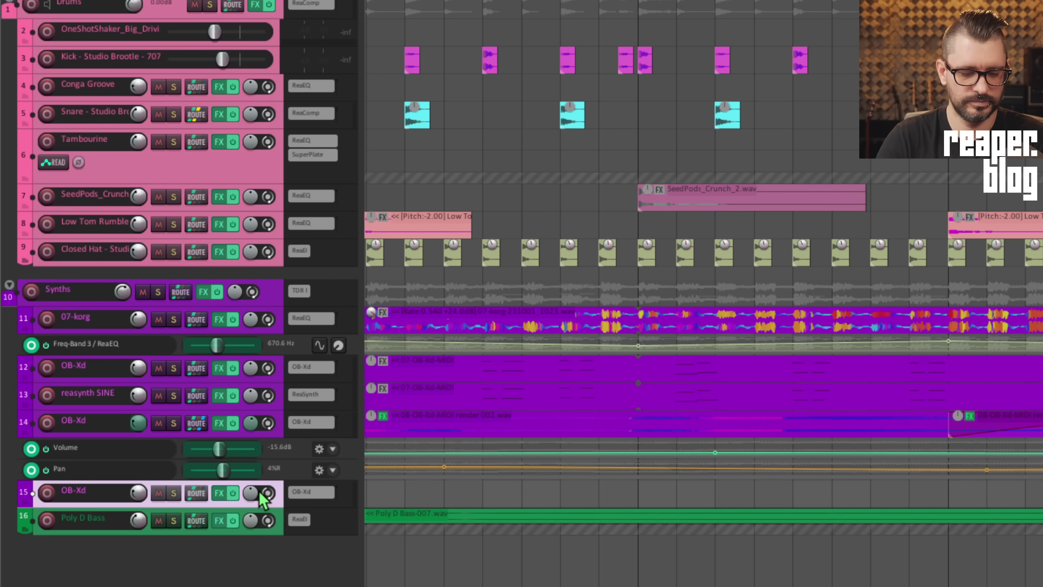
key("super+comma")
Set folder creation to 'Over folder icon', then test by nesting OB-Xd under track 12 and dragging it back
left_click(981, 256)
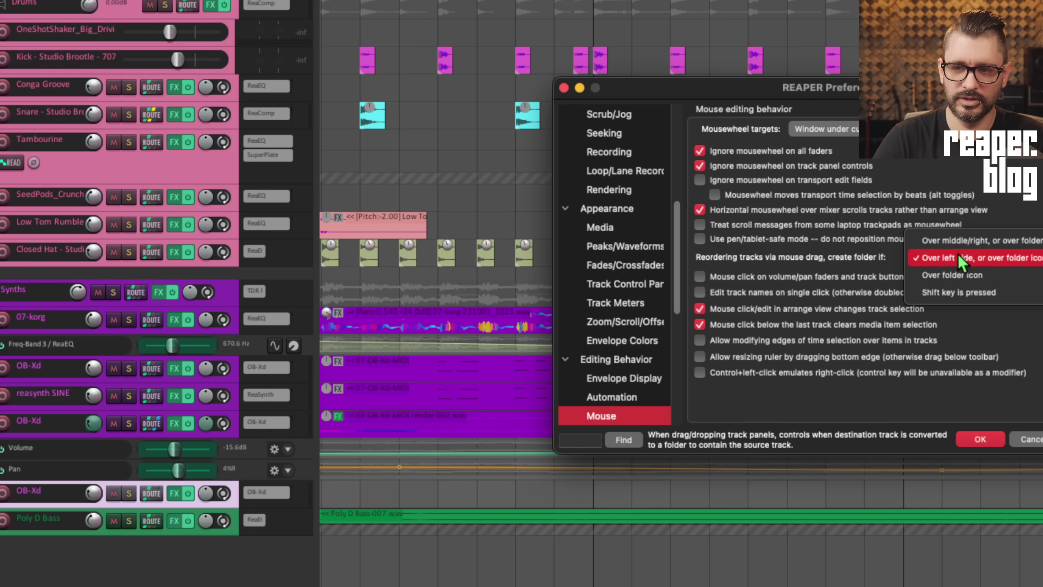
left_click(963, 275)
left_click(982, 439)
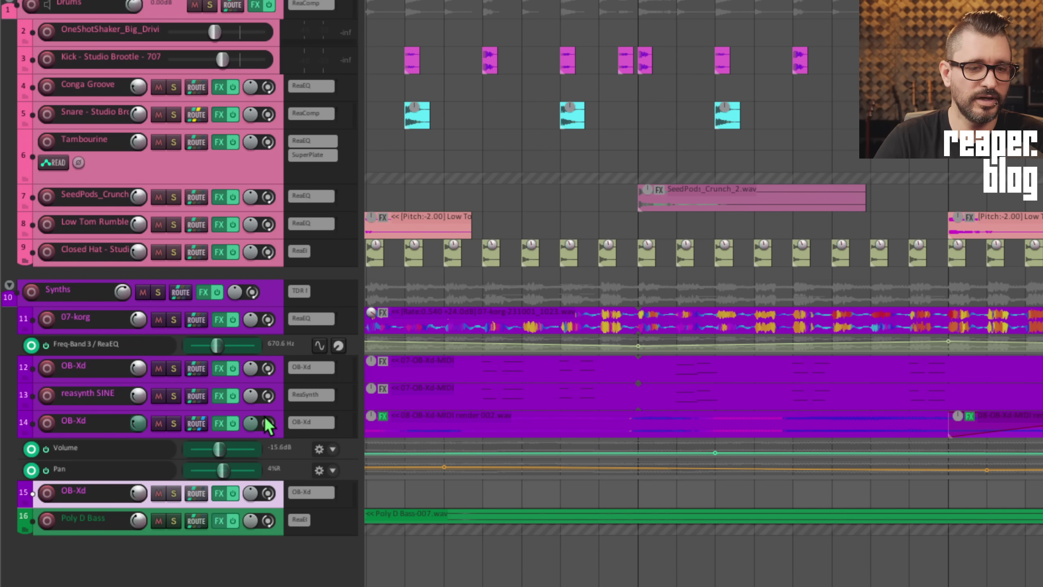
left_click(41, 414)
left_click_drag(44, 419, 23, 384)
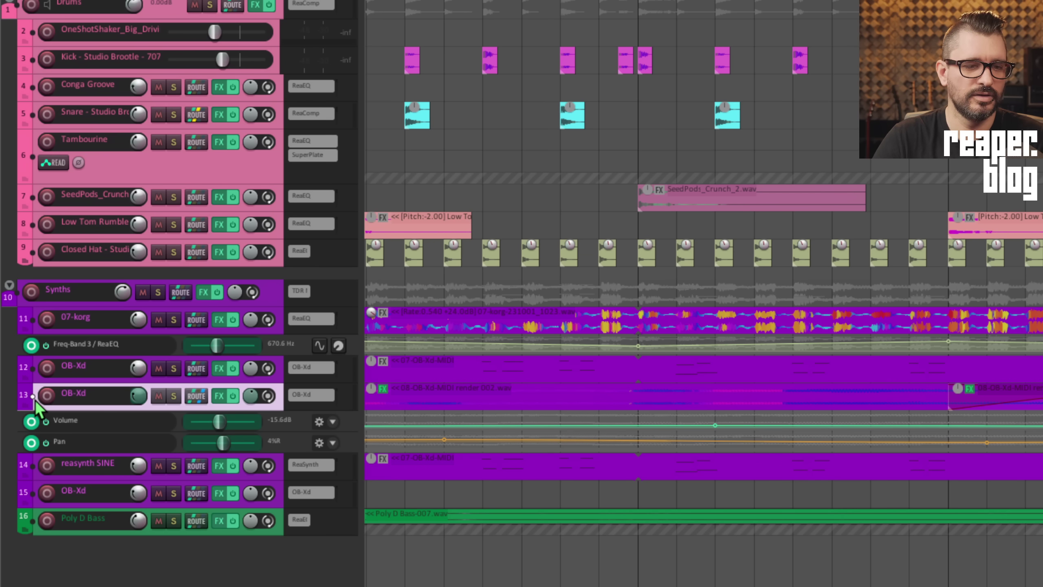
left_click_drag(33, 405, 69, 494)
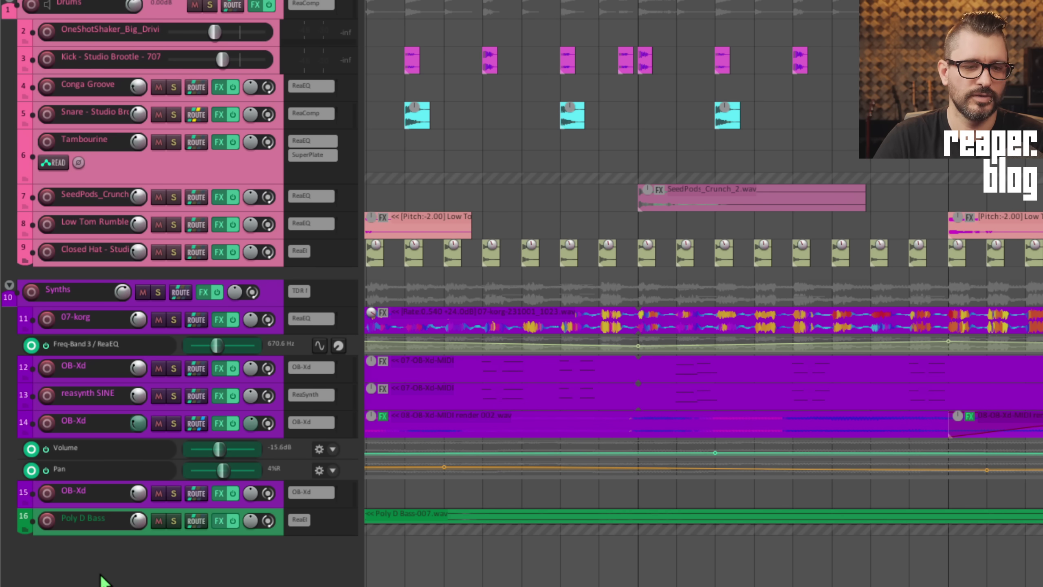
Restore 'create folder if' to 'Over left side, or over folder icon' in Preferences
key("super+comma")
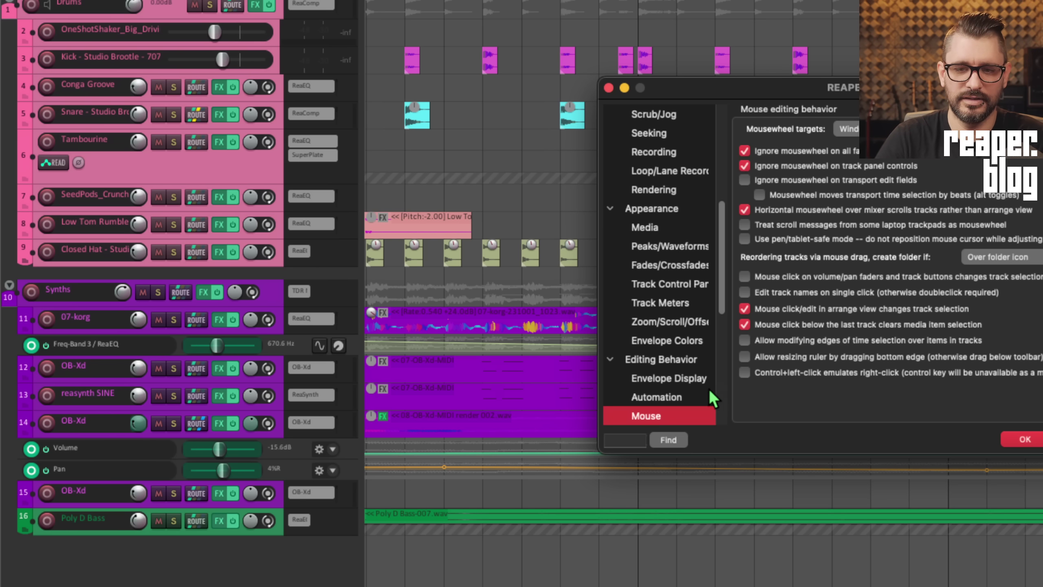
scroll(690, 381, "down", 3)
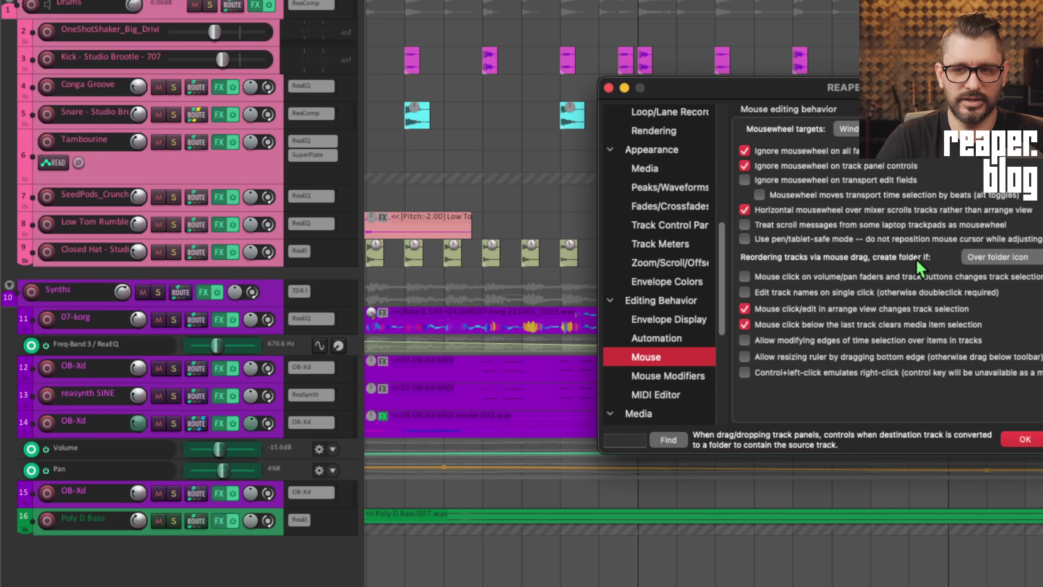
left_click(976, 258)
left_click(986, 241)
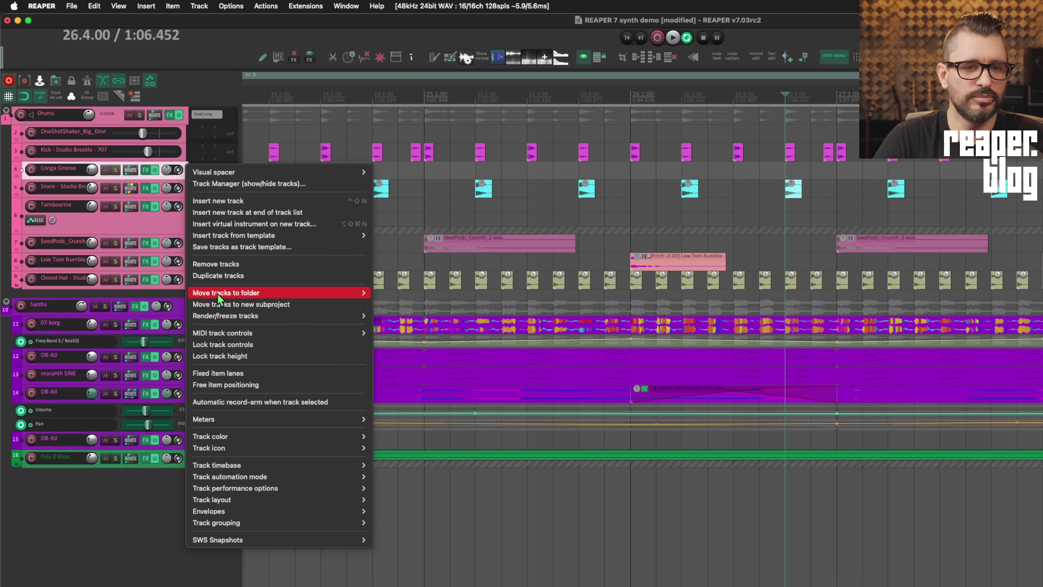
mouse_move(272, 293)
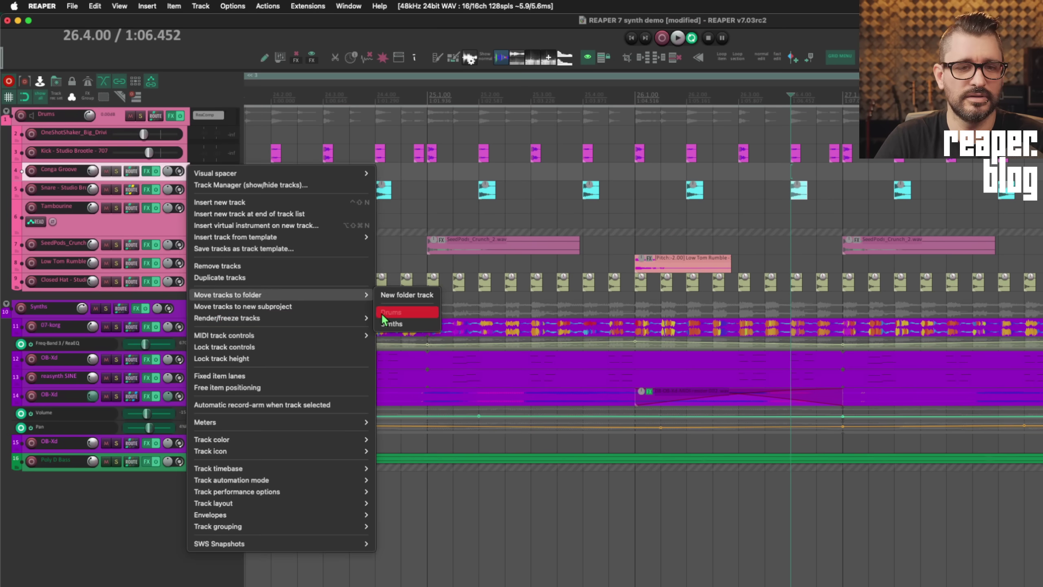
left_click(383, 314)
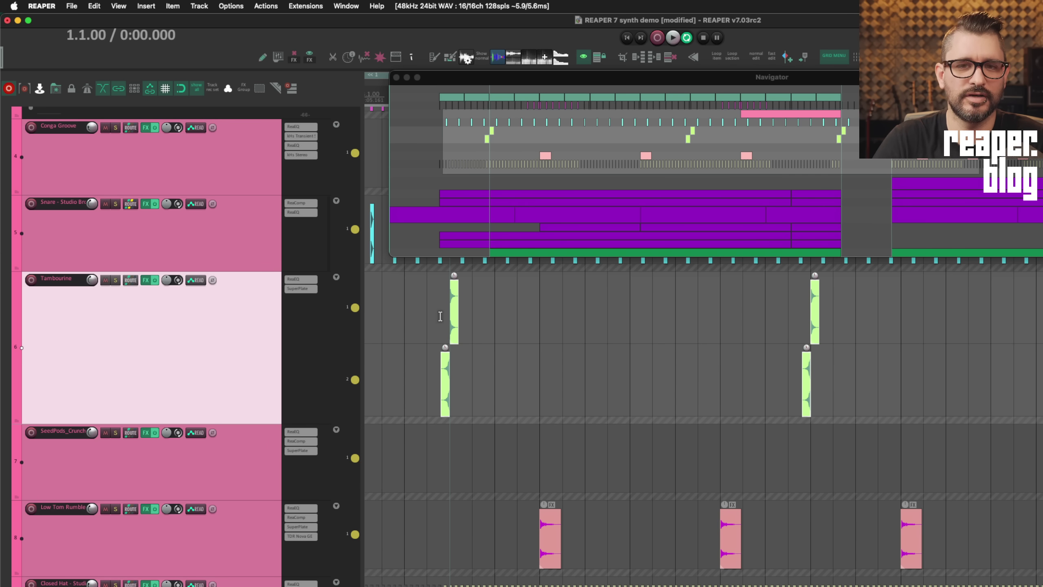
Bring the Navigator window forward, move it up and left, and glance at the display options
left_click(487, 82)
left_click_drag(487, 87, 427, 80)
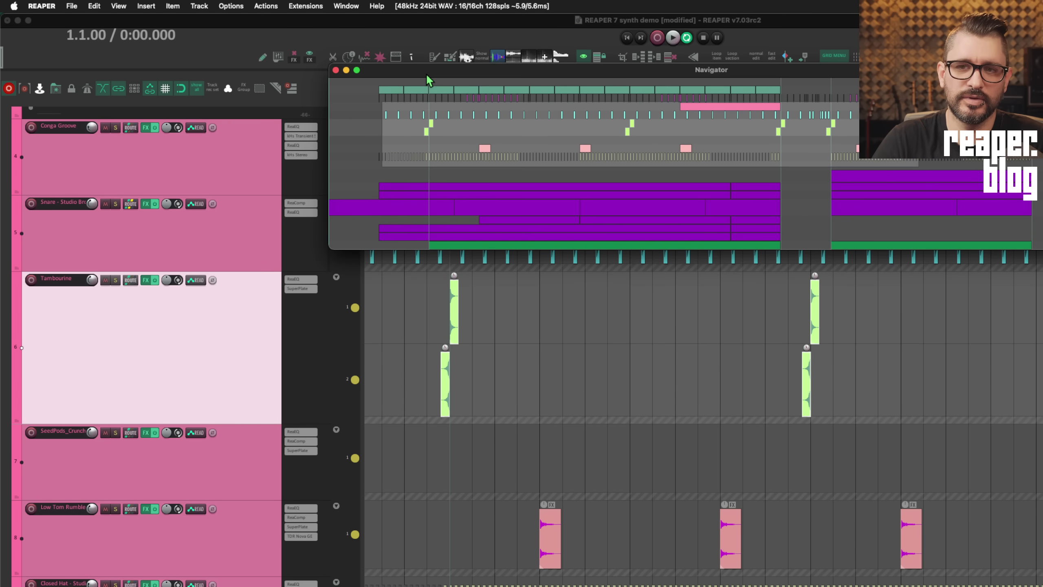
left_click(119, 7)
left_click(134, 12)
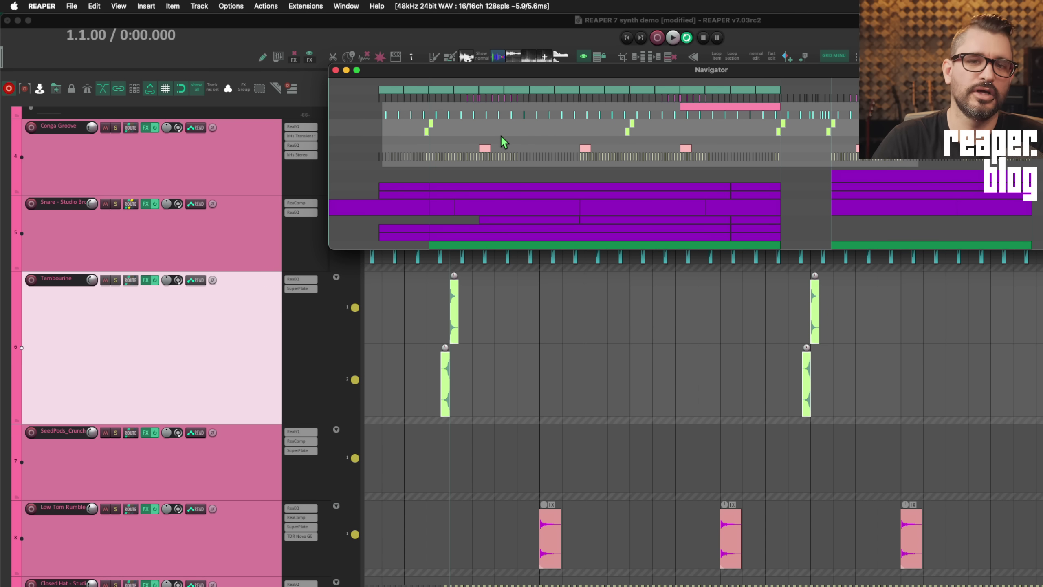
Drag the Navigator's view rectangle around the project, ending at the opening bars, with the Navigator at top right
left_click_drag(500, 135, 644, 139)
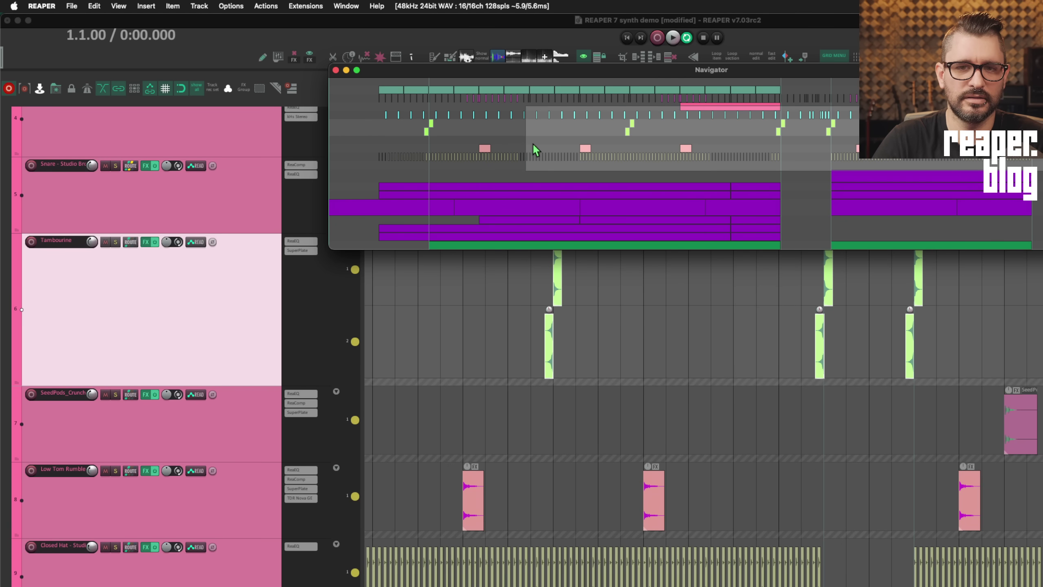
scroll(551, 146, "up", 3)
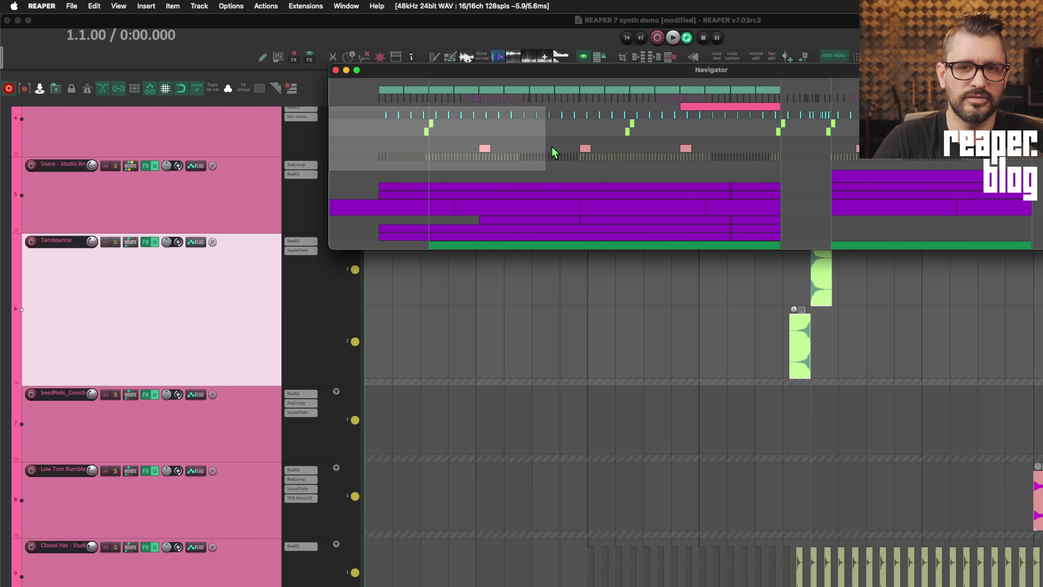
left_click_drag(431, 140, 563, 137)
left_click_drag(574, 74, 528, 200)
left_click_drag(570, 282, 464, 274)
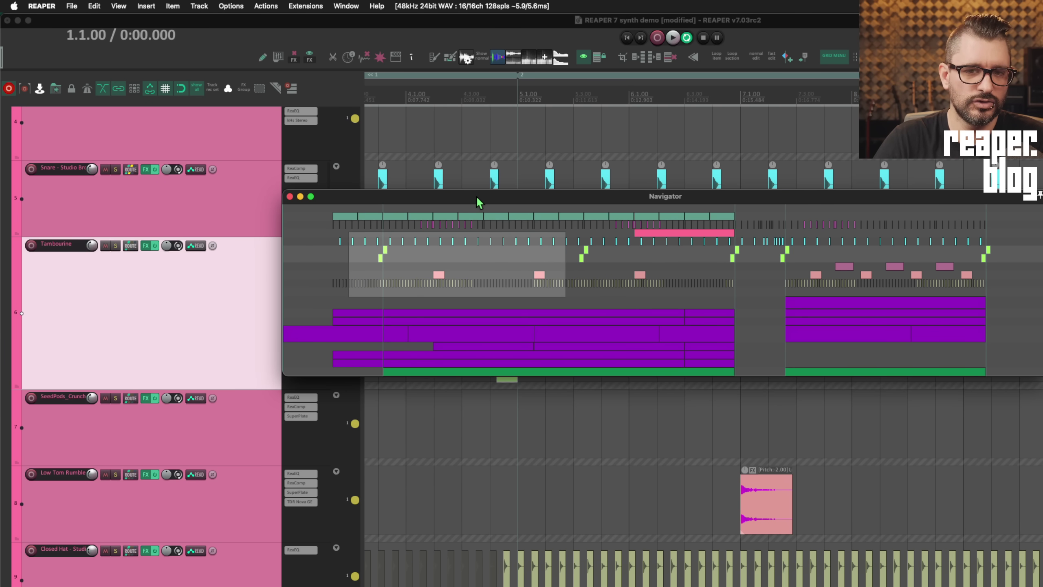
left_click_drag(477, 202, 653, 51)
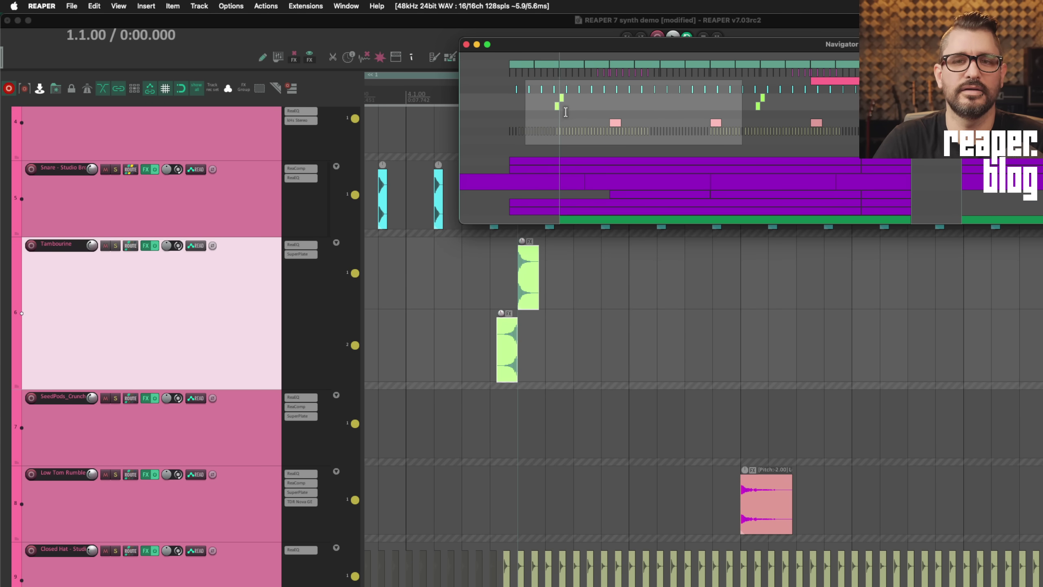
left_click_drag(569, 113, 544, 126)
left_click(228, 324)
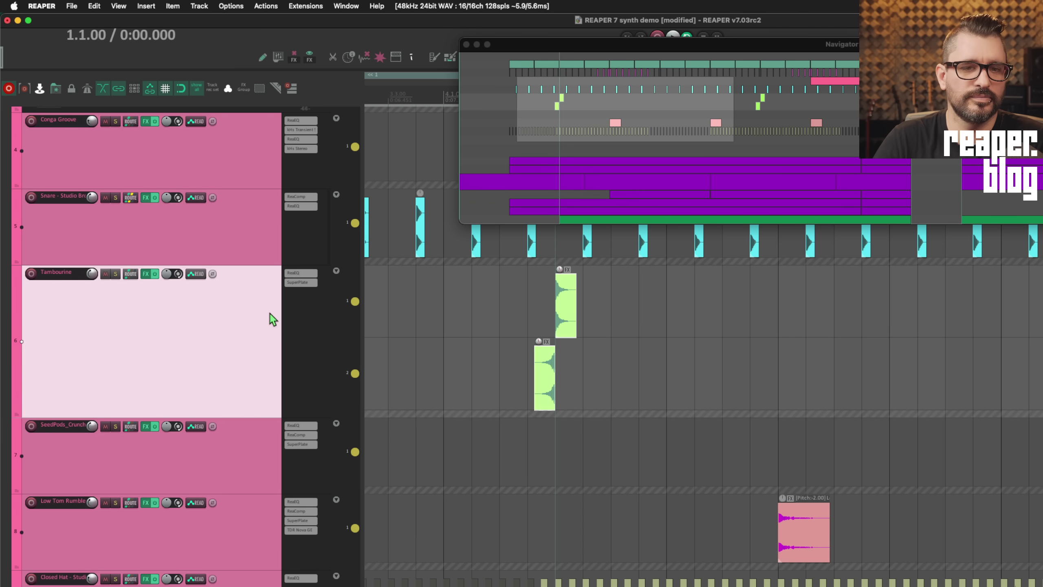
Switch the Tambourine track from fixed item lanes to free item positioning
right_click(260, 303)
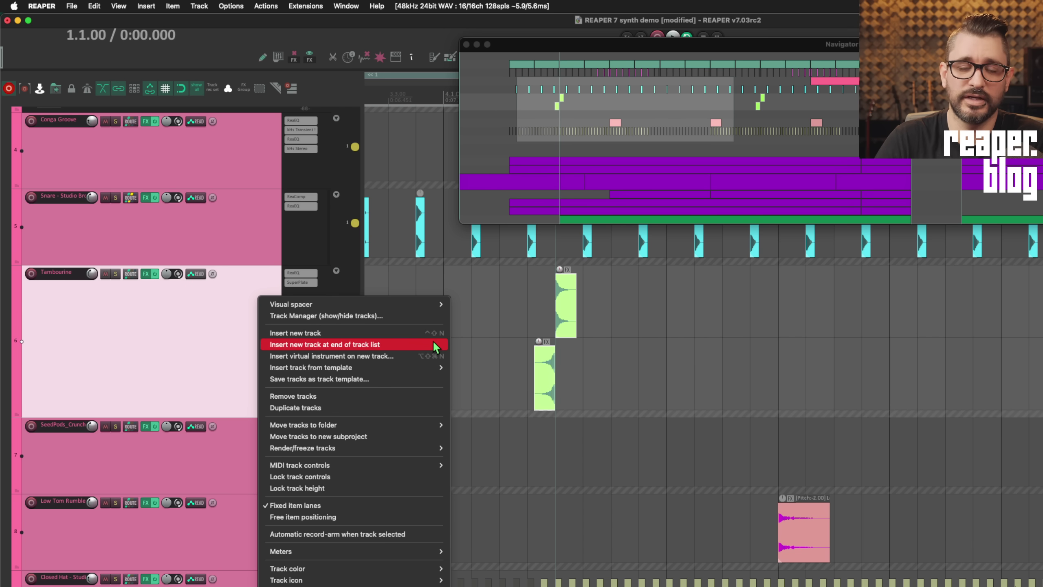
left_click(348, 506)
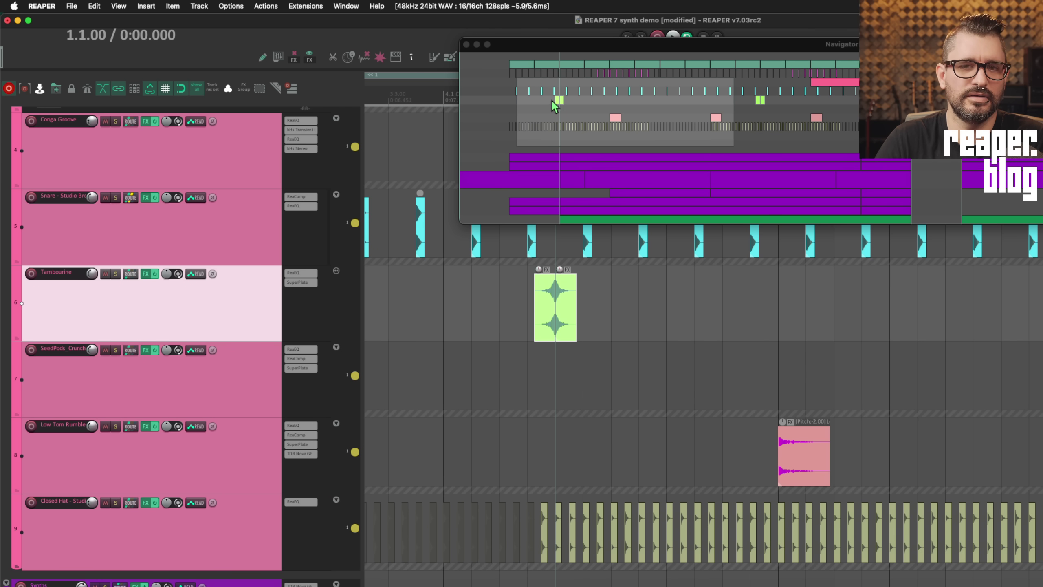
right_click(248, 305)
left_click(319, 523)
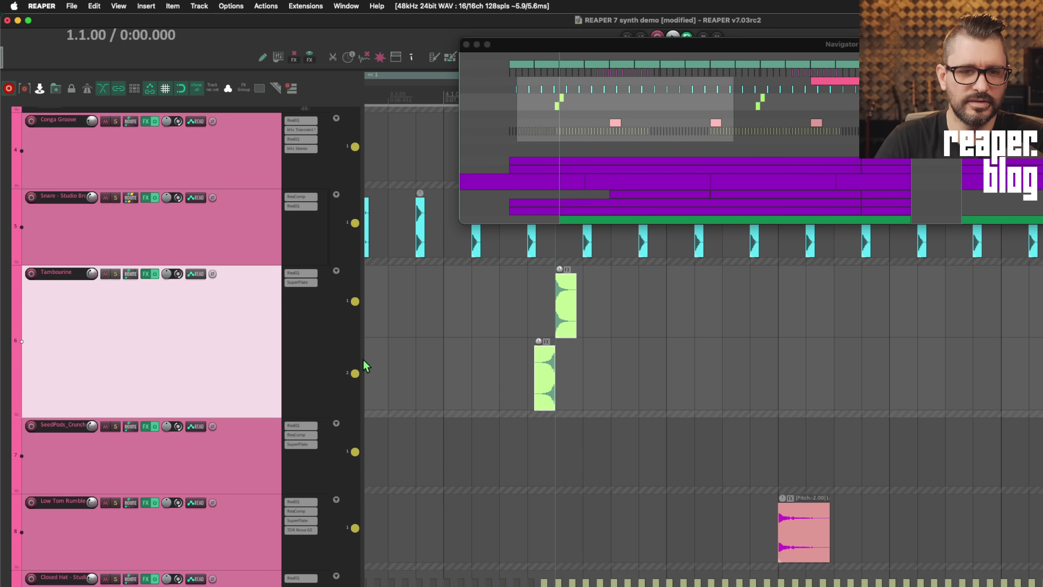
Stop Tambourine's second lane from playing, then collapse and re-expand its lanes
left_click(355, 373)
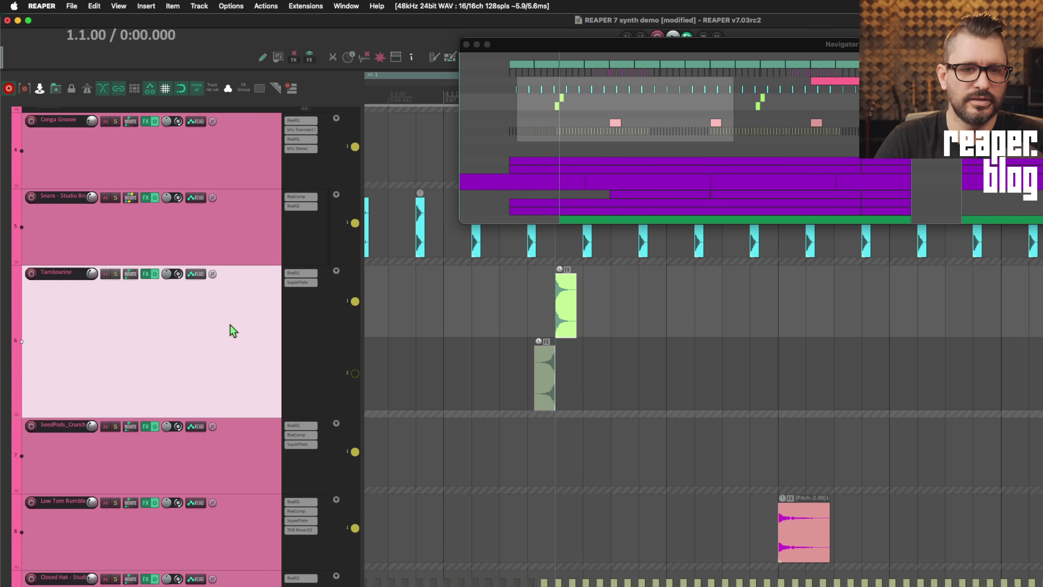
left_click(291, 90)
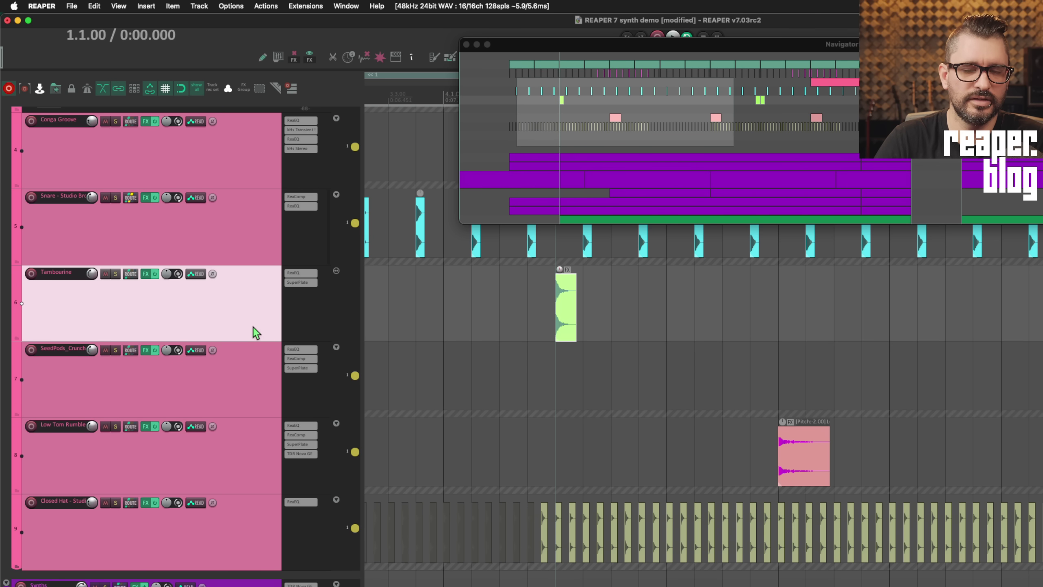
left_click(292, 91)
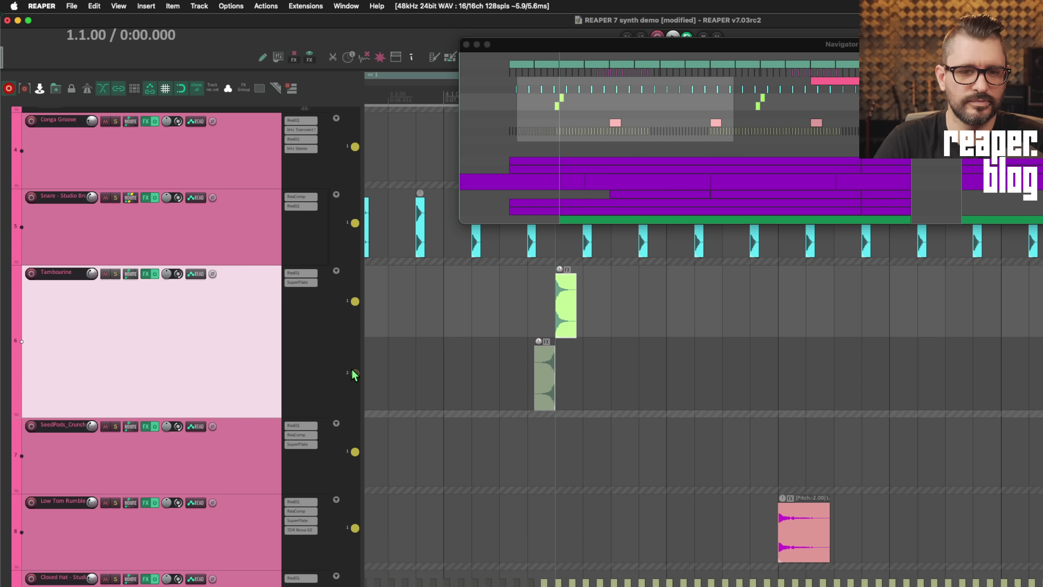
Set Tambourine to show/play only one lane, switch to lane 2, then back to lane 1
left_click(336, 272)
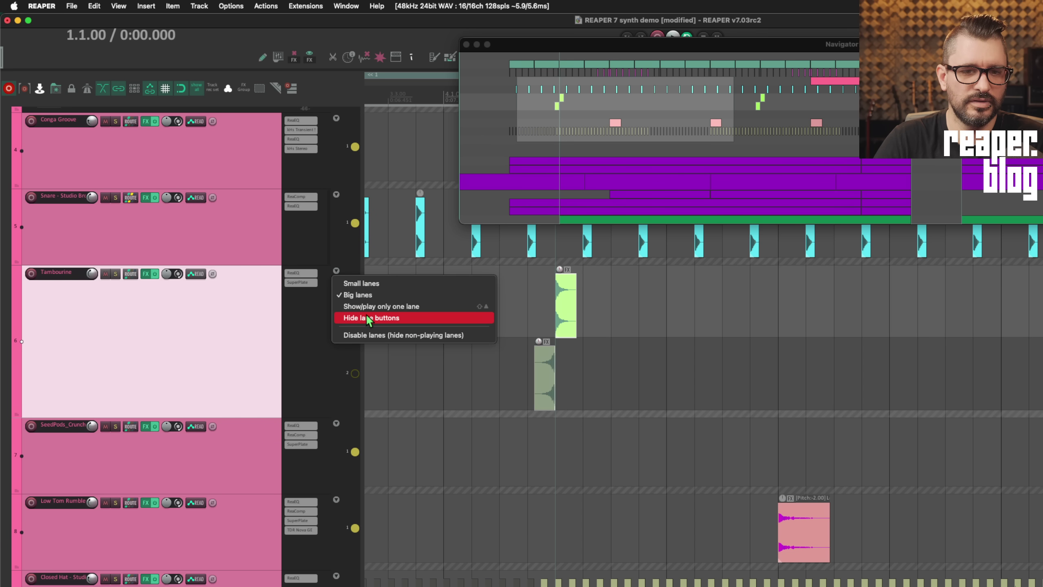
left_click(403, 306)
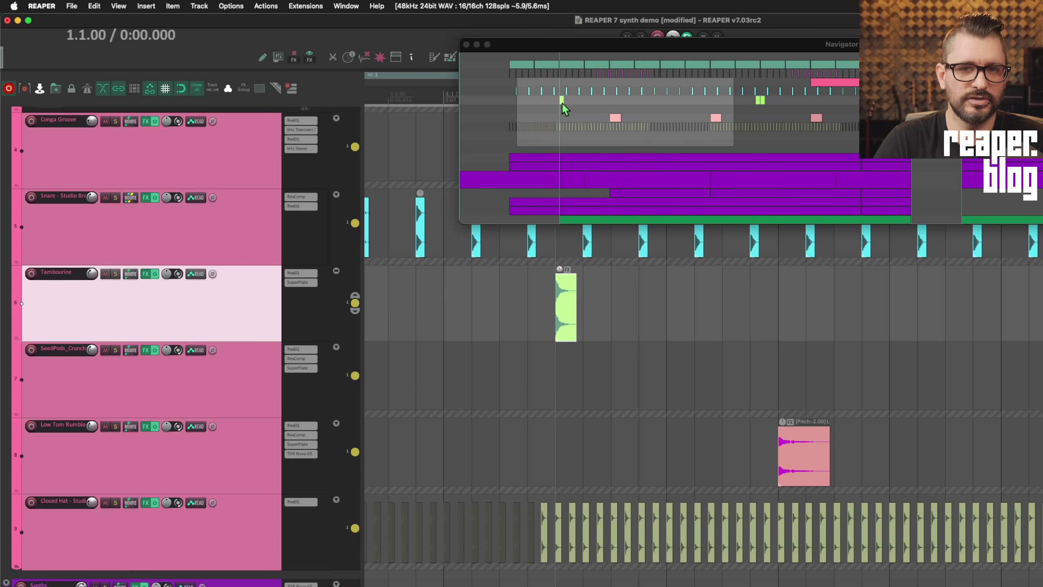
left_click(355, 312)
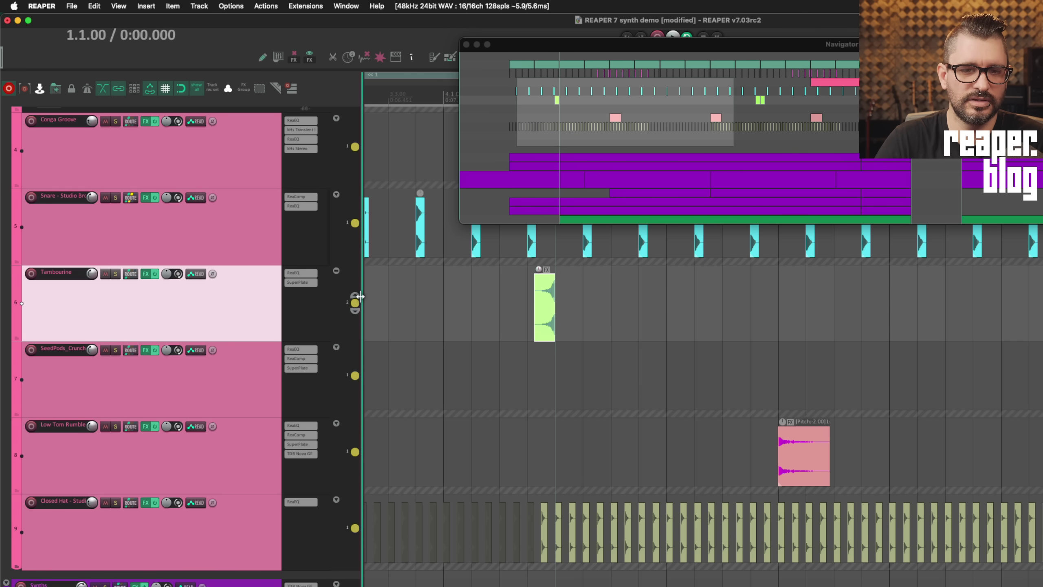
left_click(356, 295)
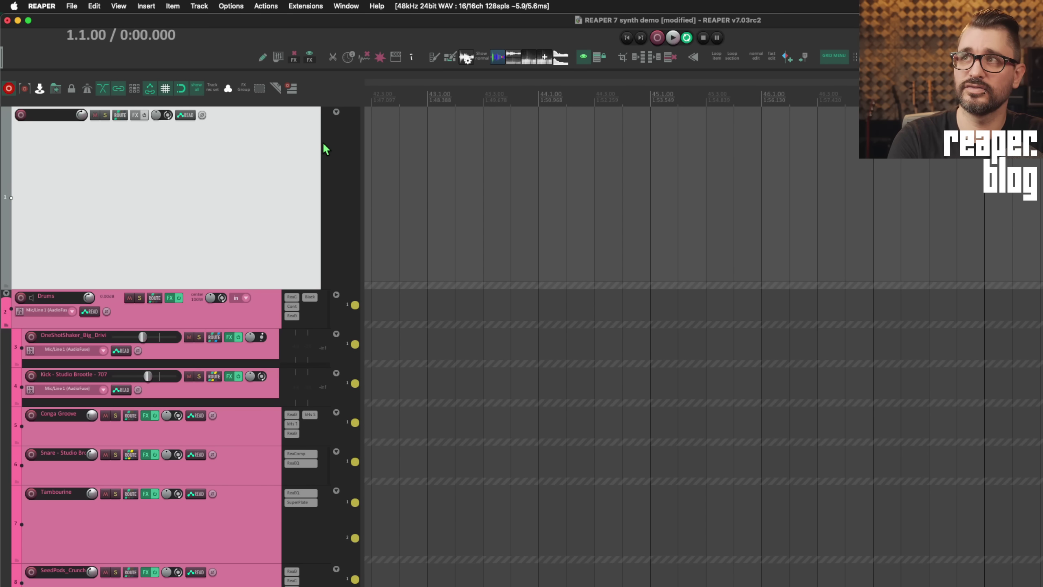
Review the Fixed lane defaults list under Project > Track/Send Defaults in Preferences
key("super+comma")
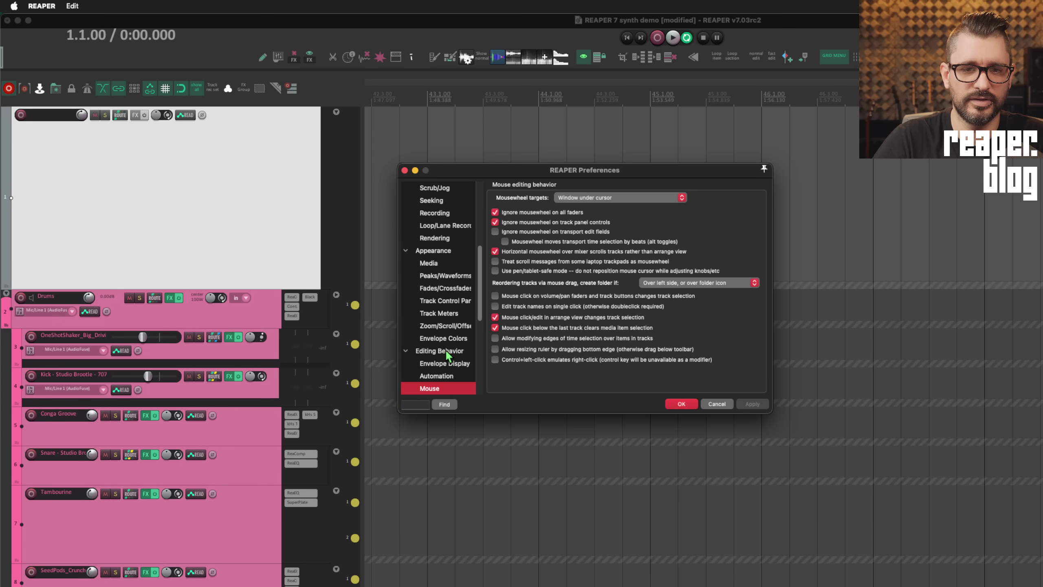
scroll(448, 349, "up", 10)
left_click(445, 250)
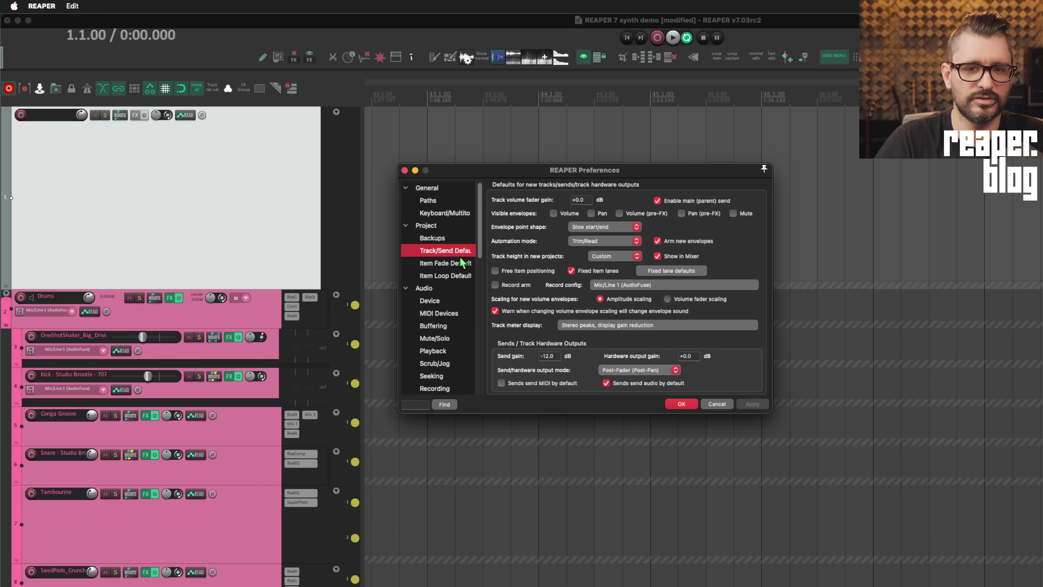
left_click(655, 271)
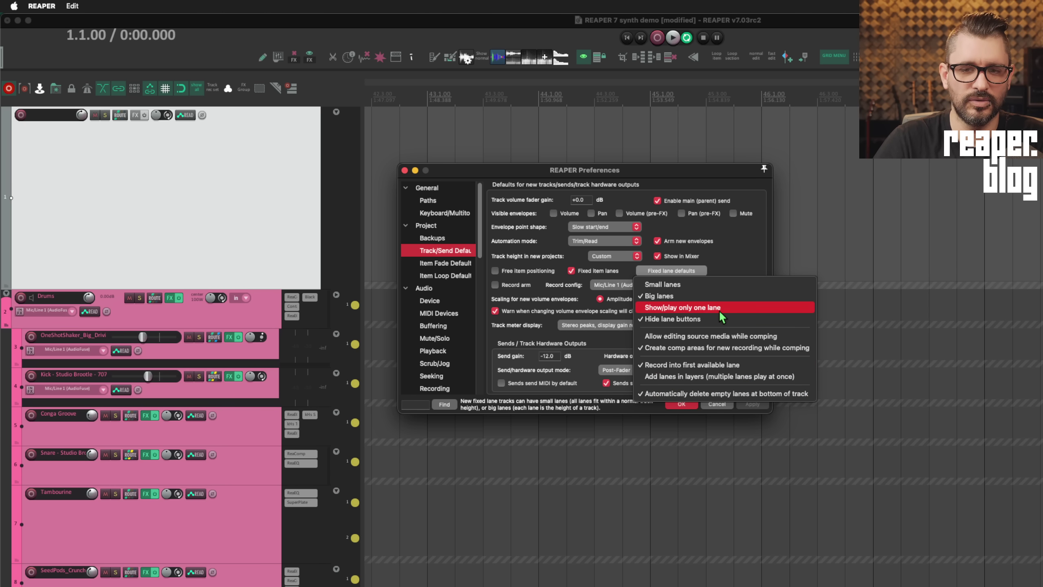
left_click(730, 271)
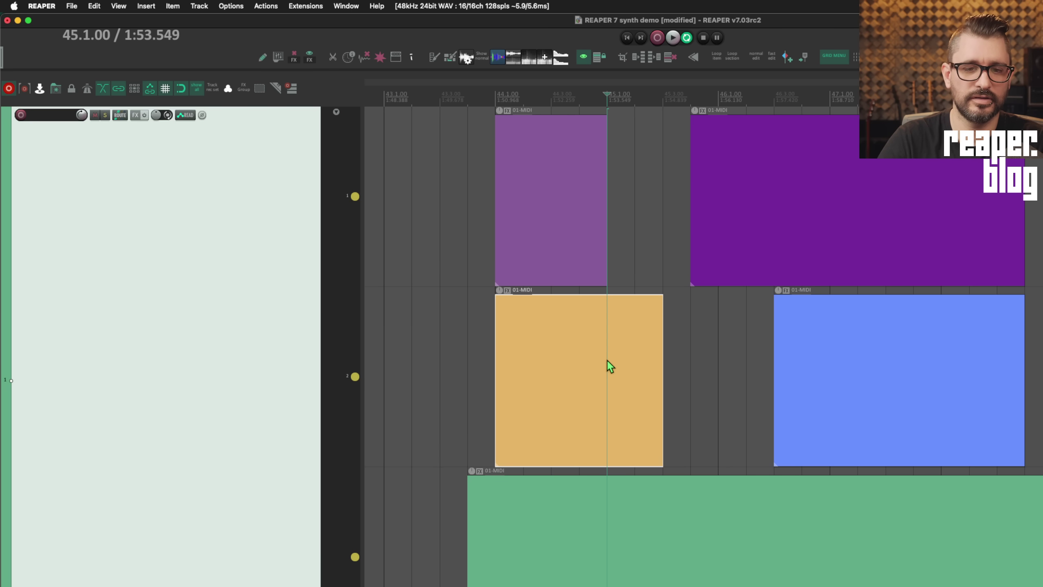
Use lane 1's Comping > Comp into new empty lane to add comp lane C1
right_click(343, 215)
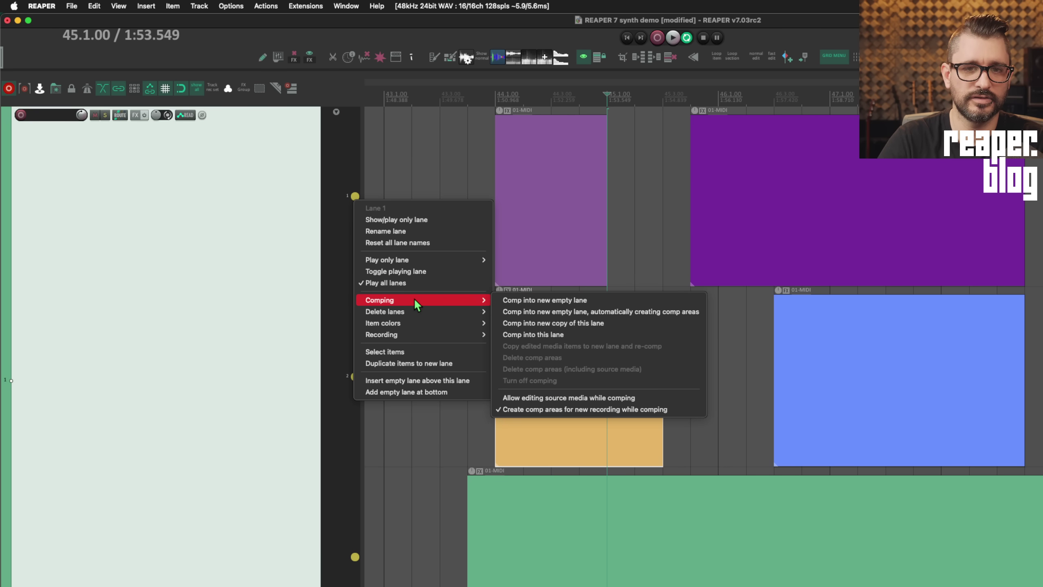
mouse_move(430, 299)
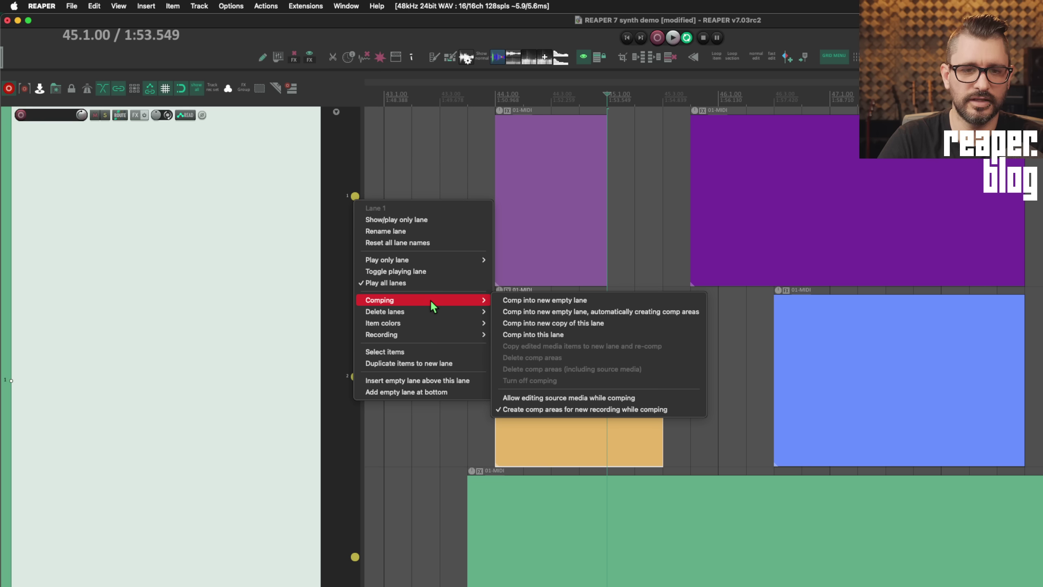
left_click(549, 303)
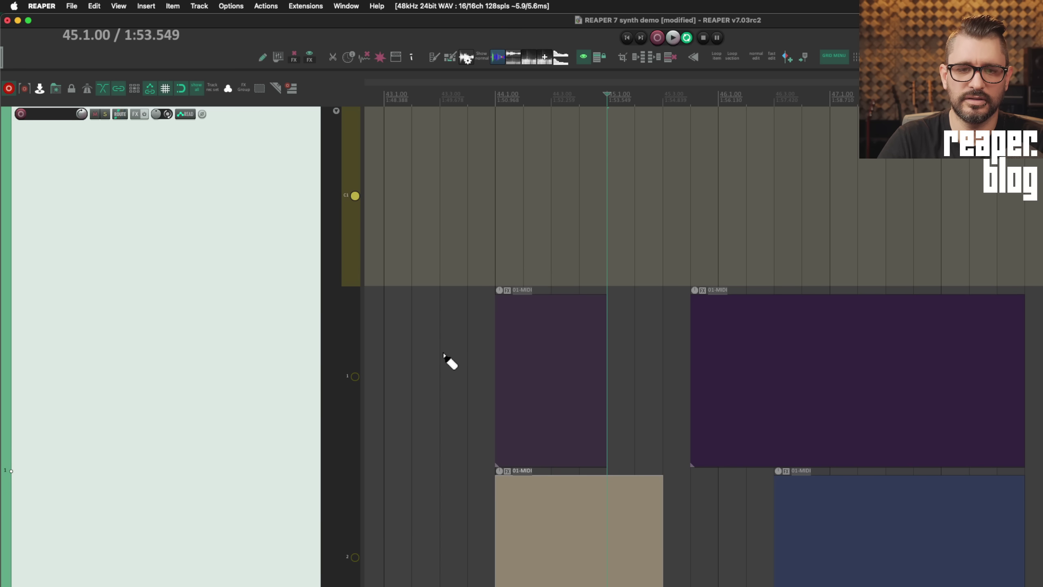
Drag a comp area across lane 1's purple 01-MIDI item
left_click_drag(447, 363, 657, 366)
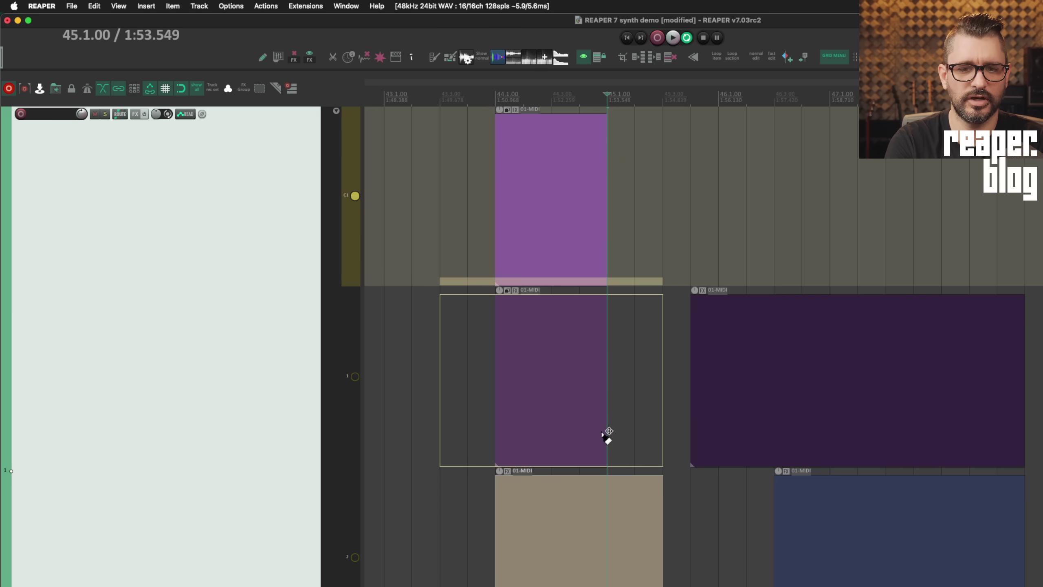
Filter the Actions list for 'lane comp' and run Fixed lane comp area: Move down twice, then Move up twice
key("question")
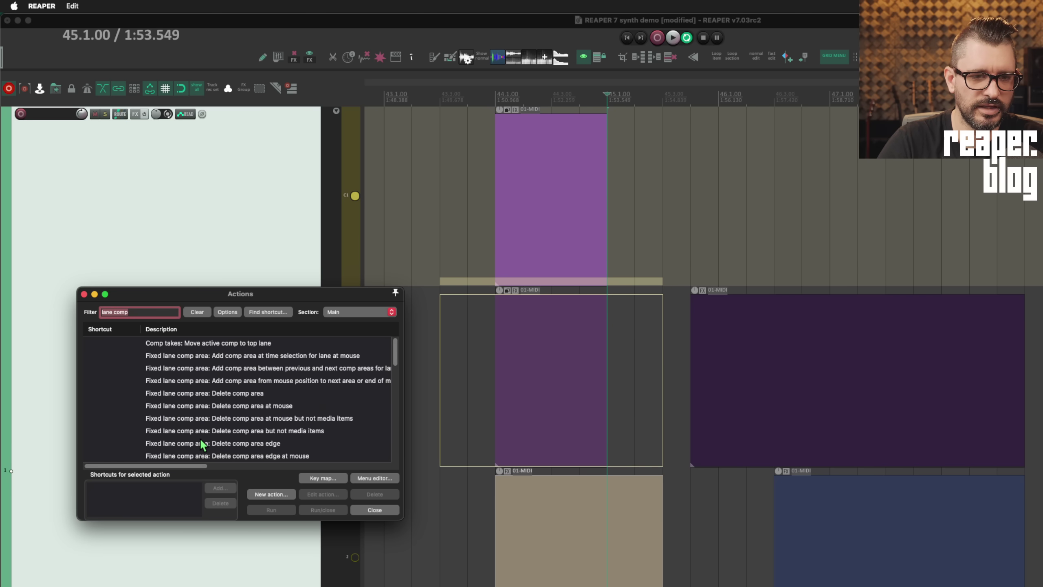
scroll(304, 429, "down", 10)
scroll(293, 445, "up", 5)
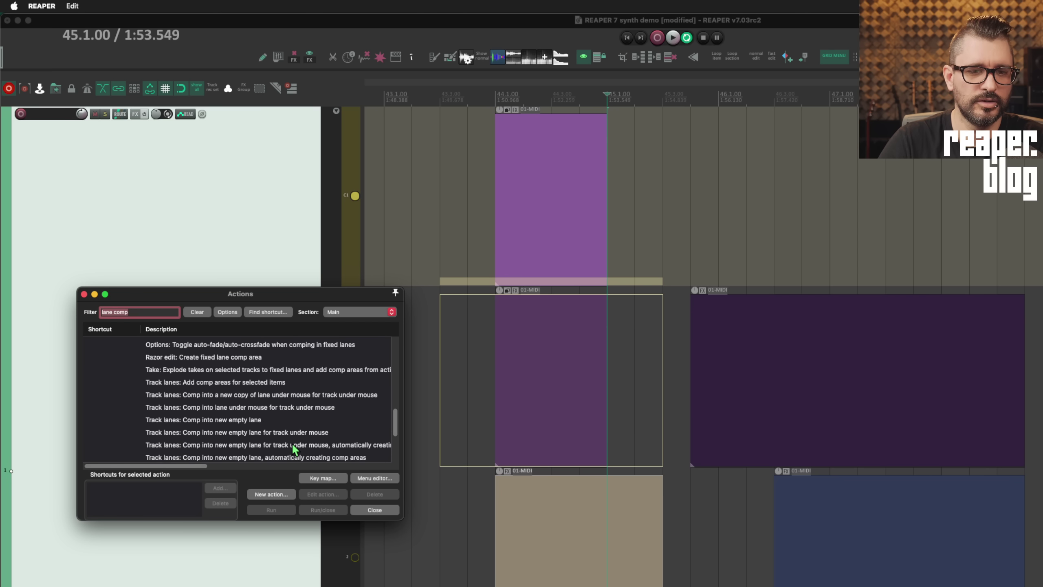
scroll(292, 448, "up", 5)
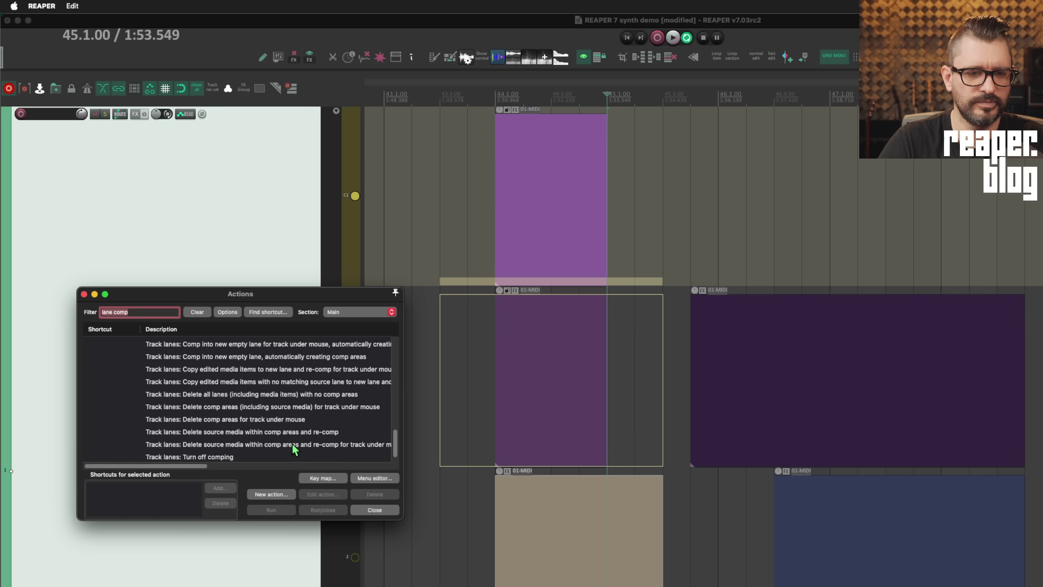
left_click(275, 392)
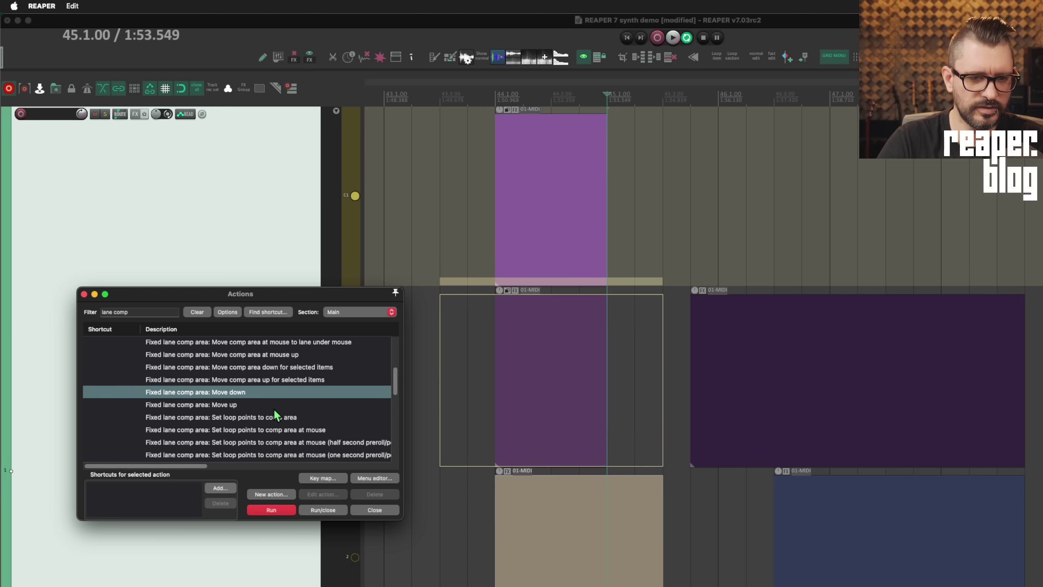
left_click(278, 510)
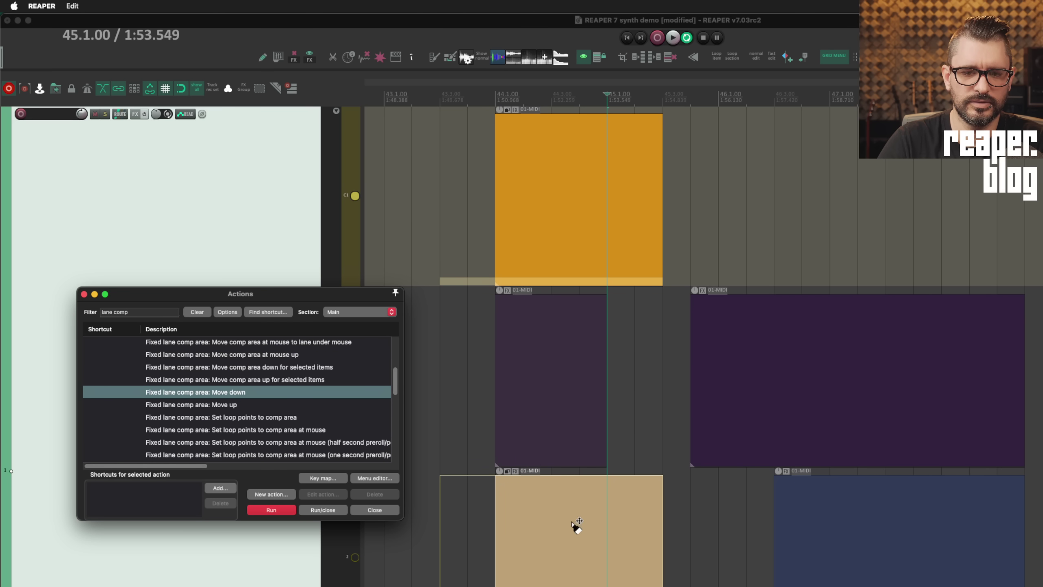
left_click(279, 510)
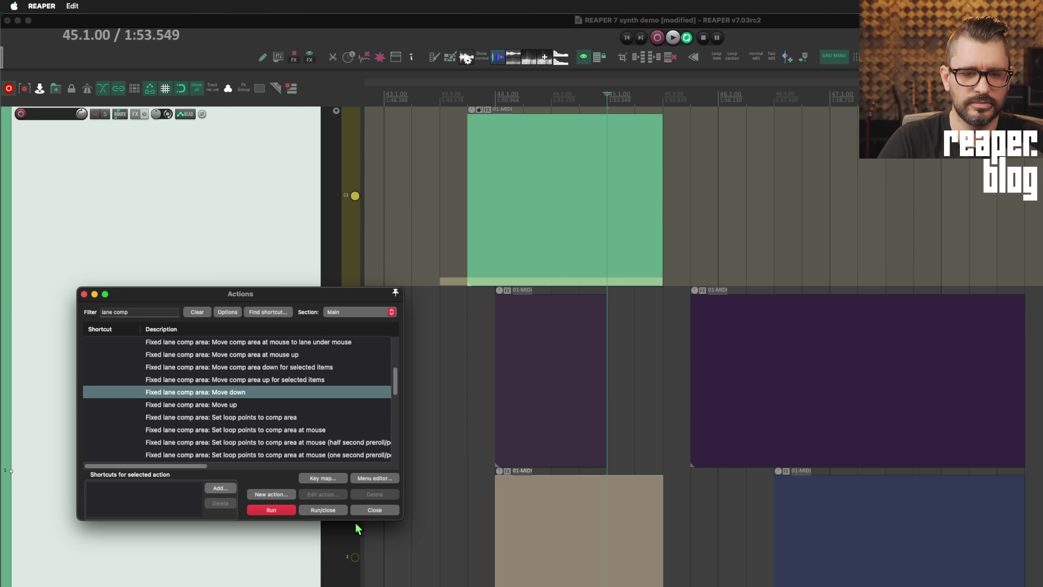
key("Down")
left_click(278, 510)
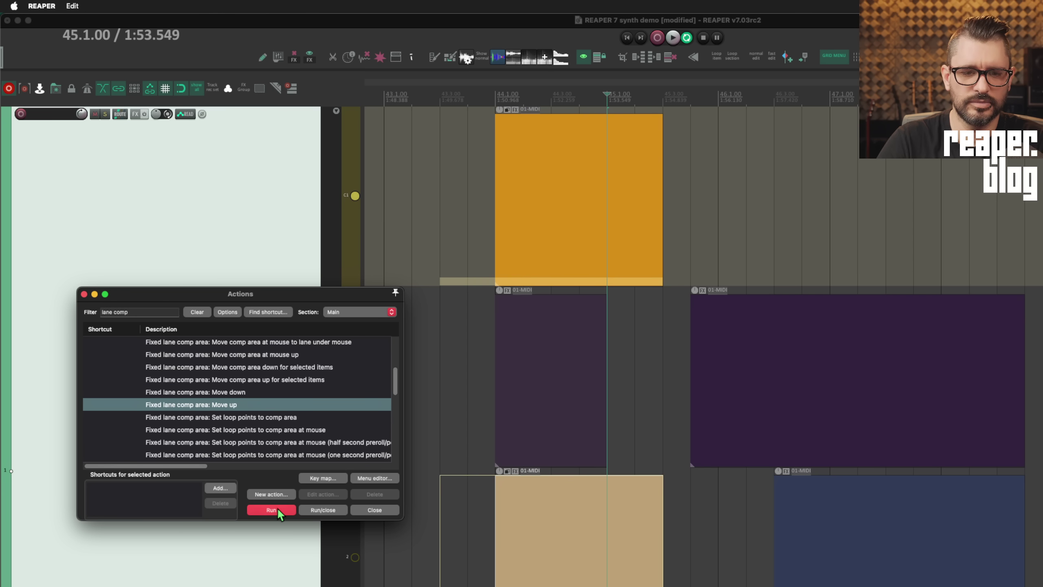
left_click(279, 511)
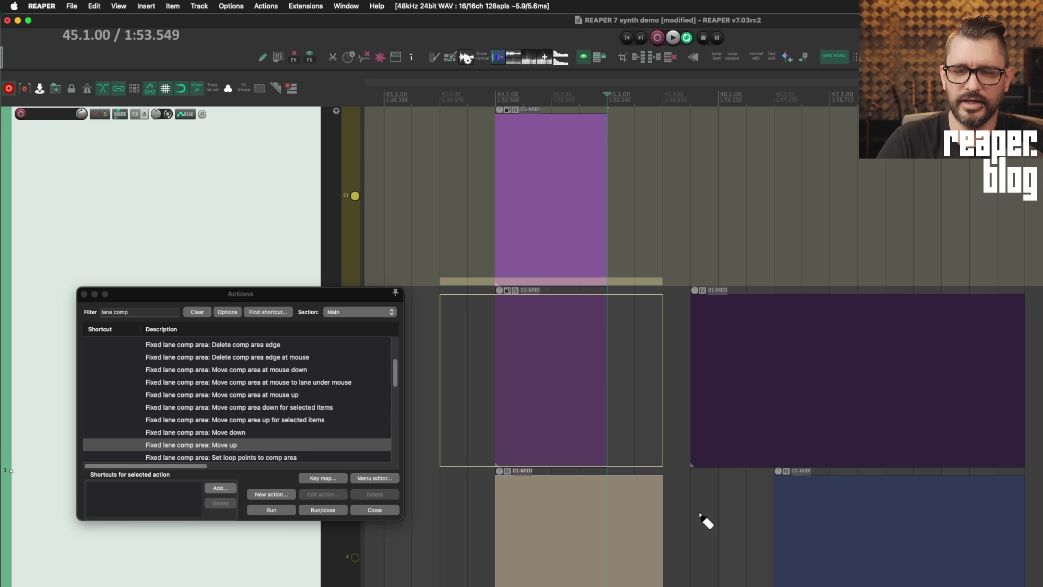
Draw a comp area over lane 3's blue item and move it down one lane
left_click_drag(702, 517, 1019, 530)
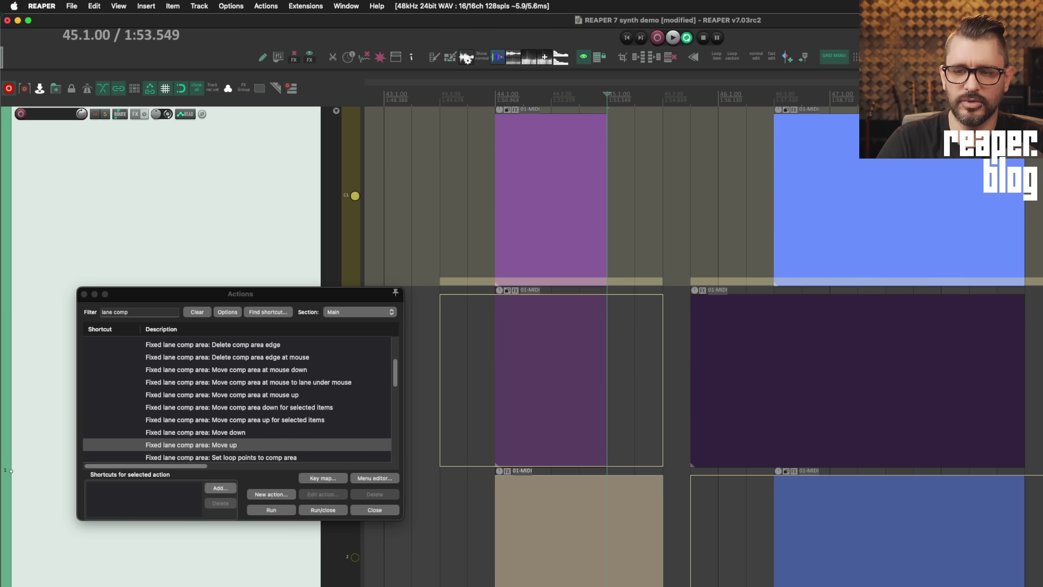
left_click(242, 445)
key("Up")
left_click(271, 510)
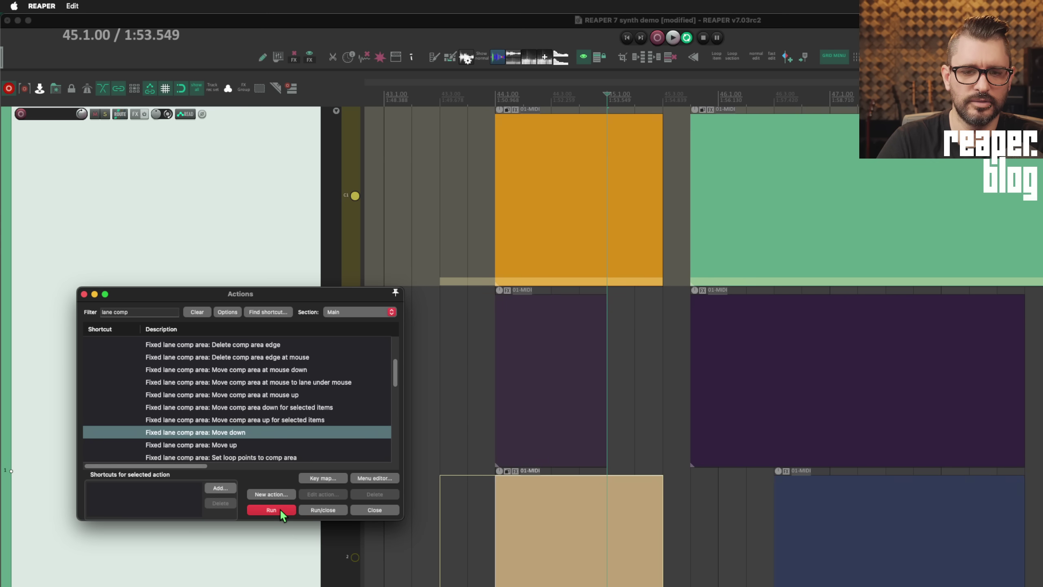
scroll(734, 458, "down", 3)
scroll(736, 458, "down", 2)
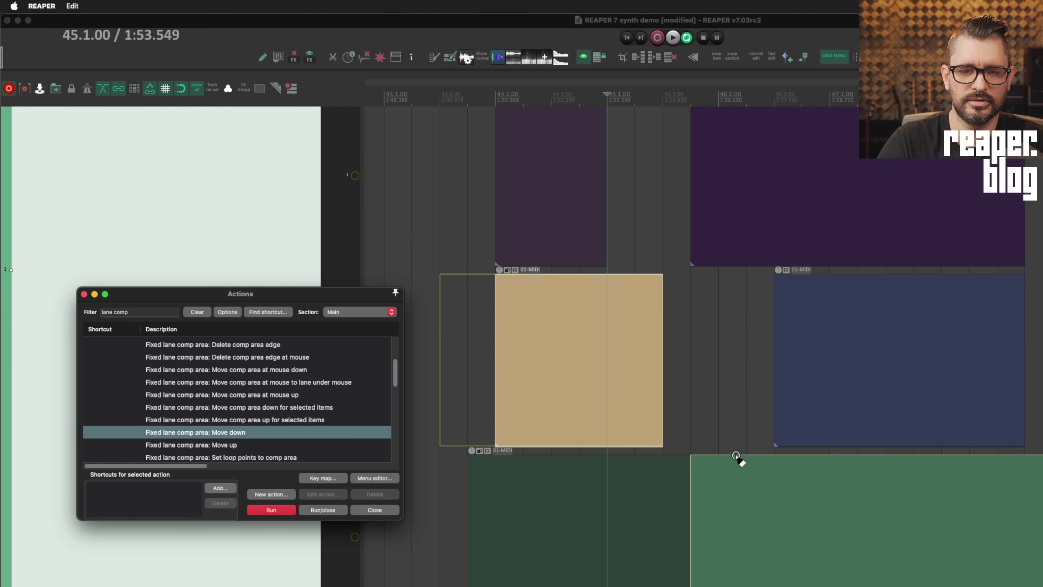
Mark comp areas in the green bottom lane and move them down several lanes
left_click(736, 412)
left_click_drag(554, 493, 801, 514)
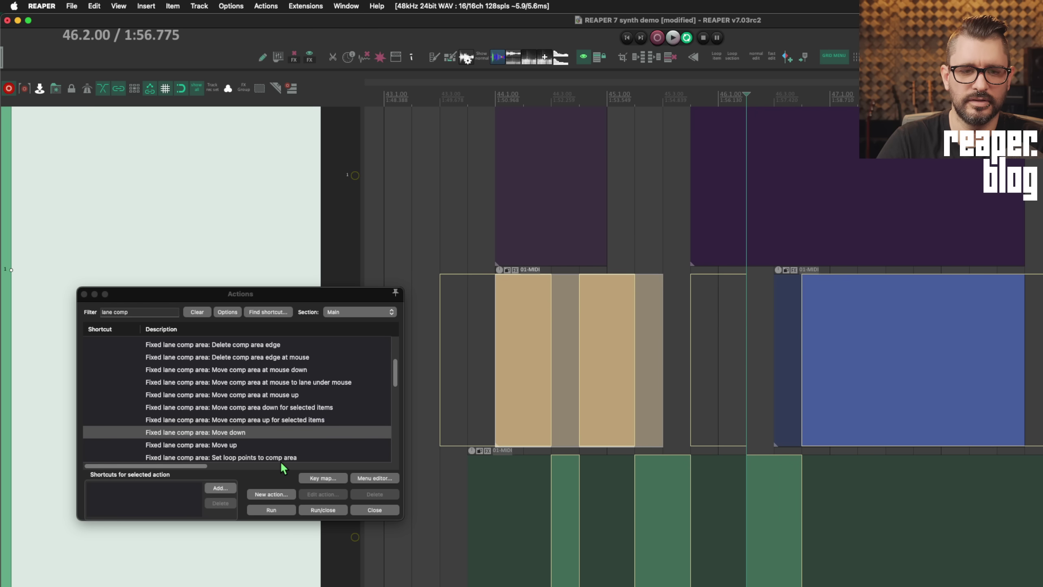
left_click(271, 510)
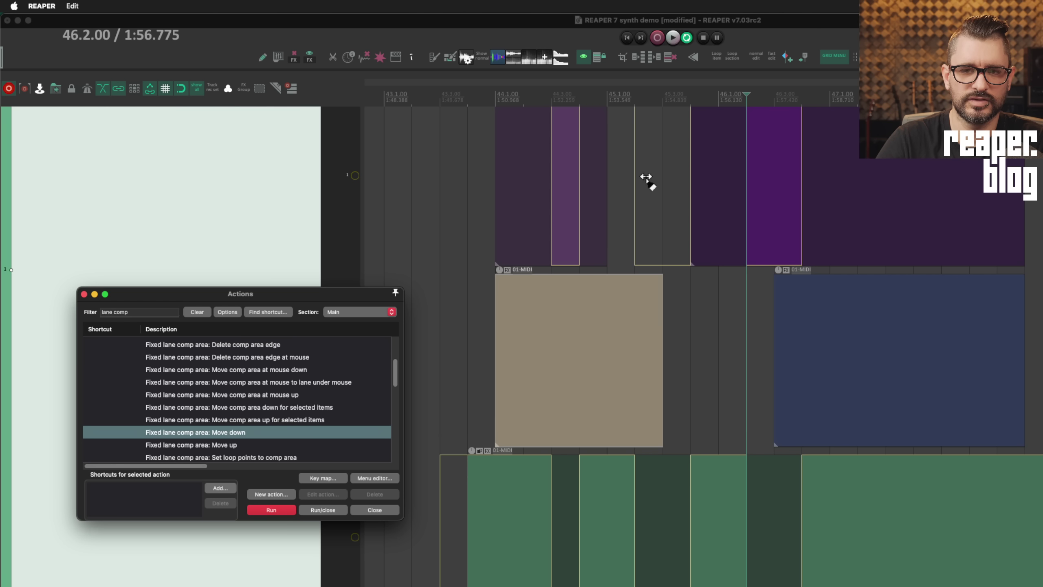
left_click(289, 508)
left_click(289, 508)
left_click(289, 509)
left_click(289, 508)
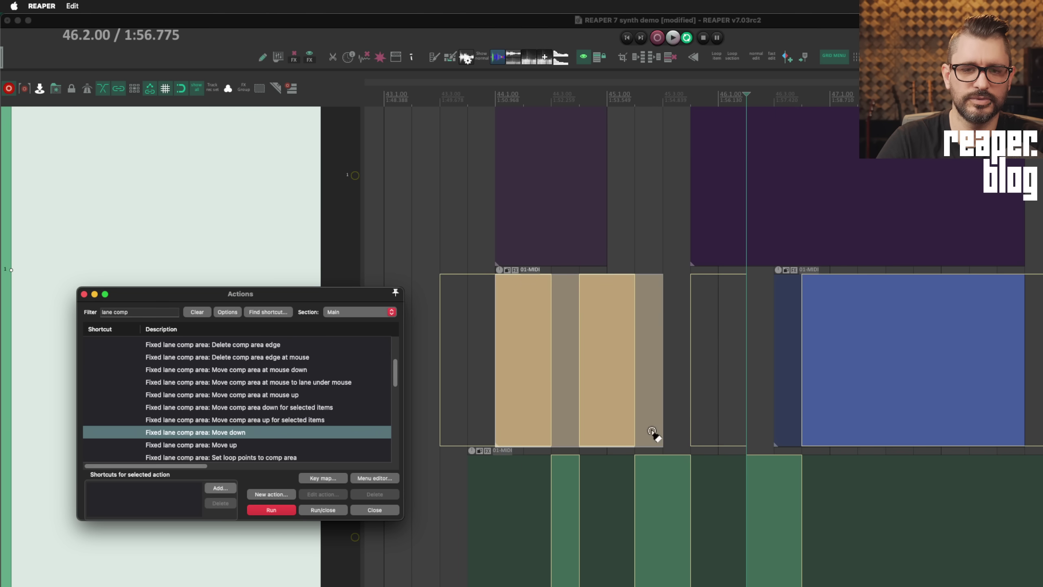
Comp the middle and 45.3 segments from the tan lane and 46.3 from the blue lane
left_click(567, 375)
left_click(656, 361)
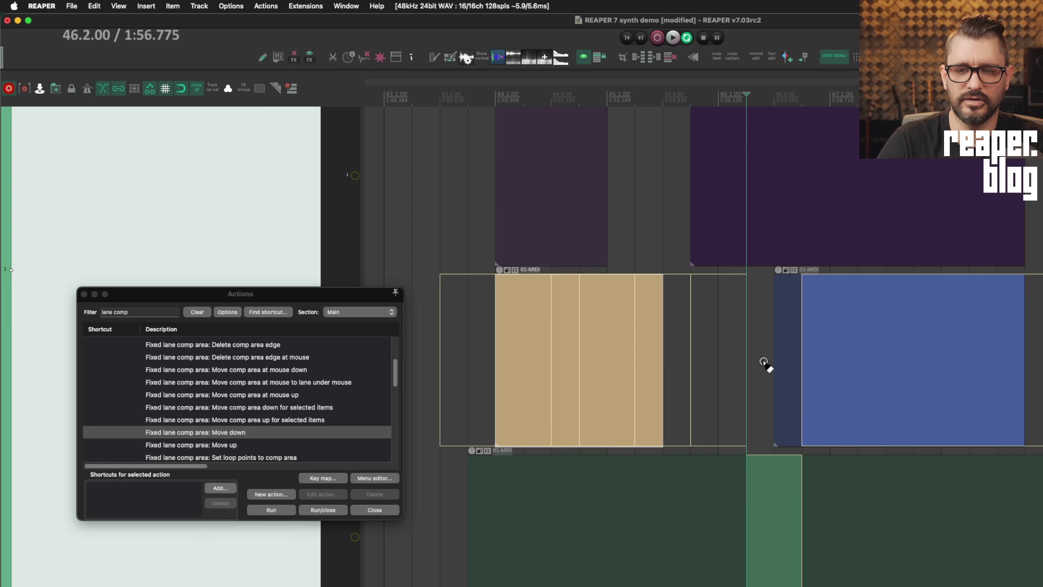
left_click(774, 374)
left_click(774, 374)
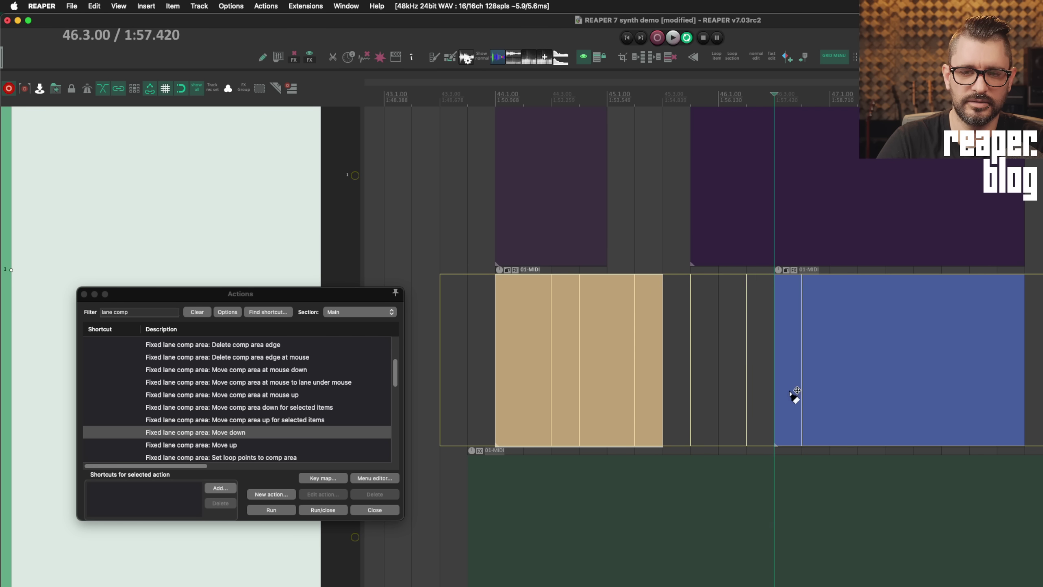
Move the comp areas down one lane, then back up to the purple lane
left_click(281, 509)
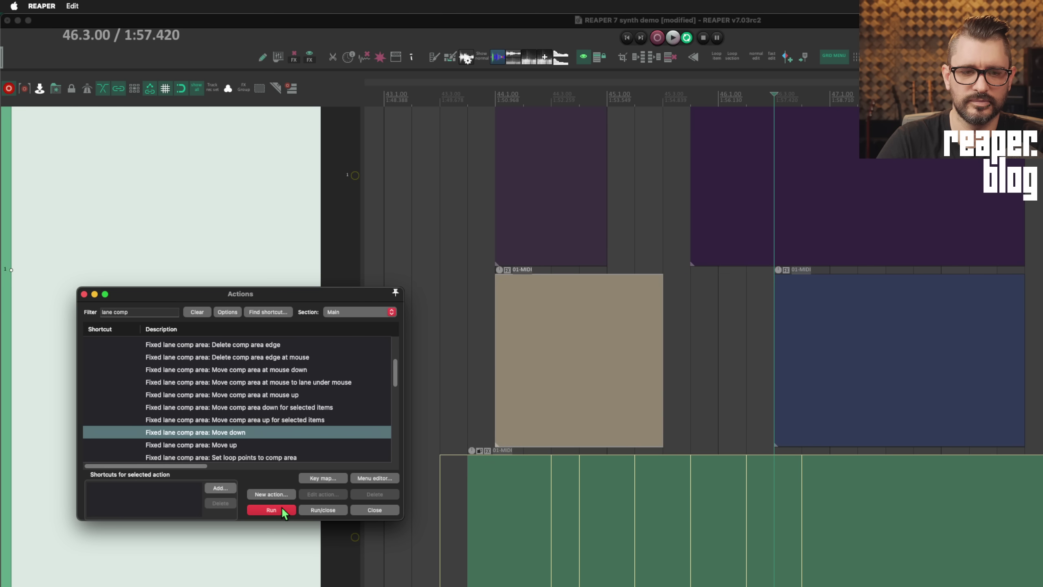
key("Up")
left_click(283, 509)
left_click(283, 510)
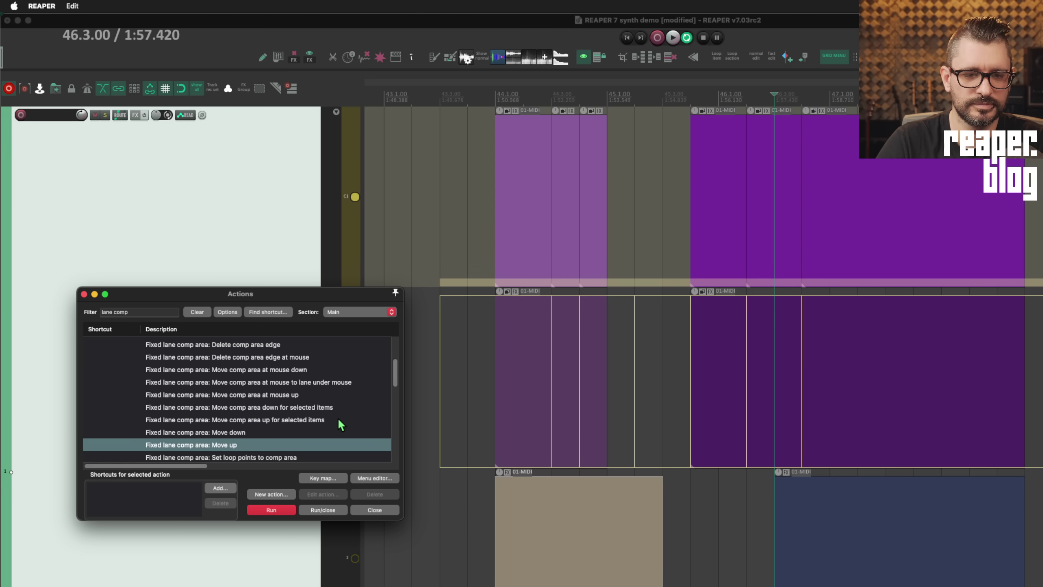
Select the purple item at 46.1 and move its comp area down a lane
double_click(331, 407)
left_click(703, 205)
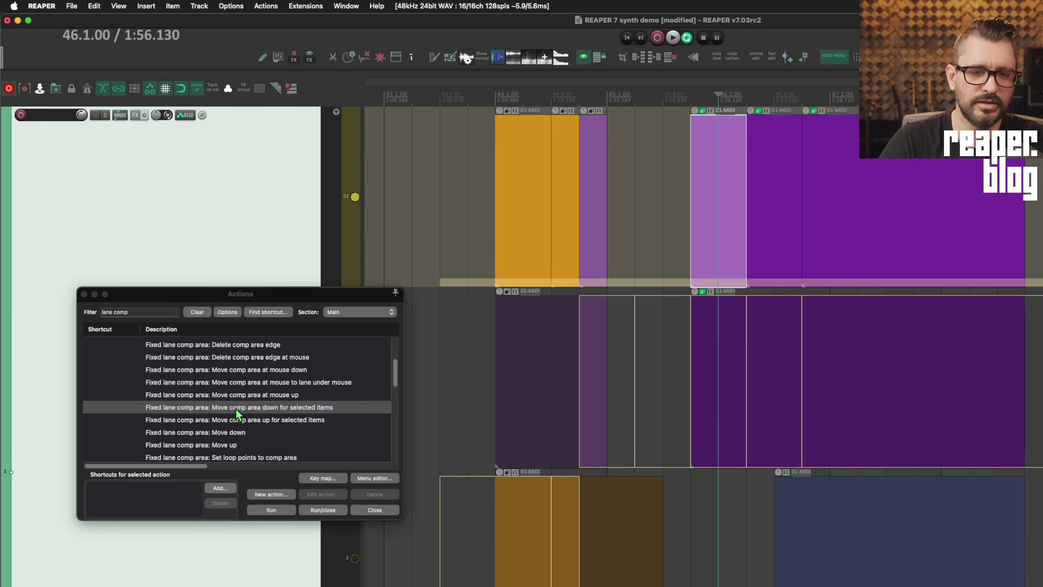
left_click(279, 512)
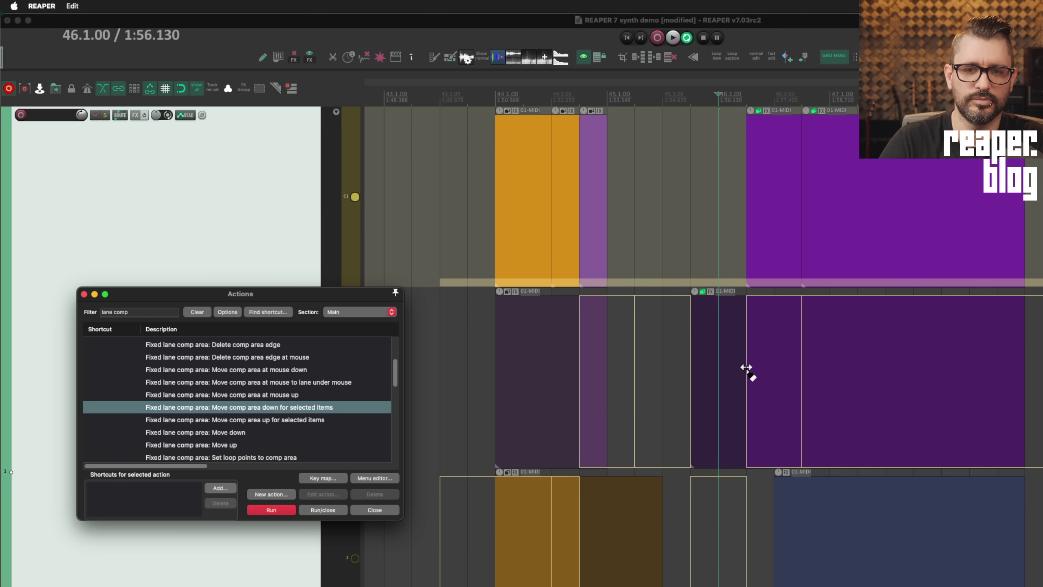
Show and play only comp lane C1, extending the orange section to fill its empty gap
right_click(355, 201)
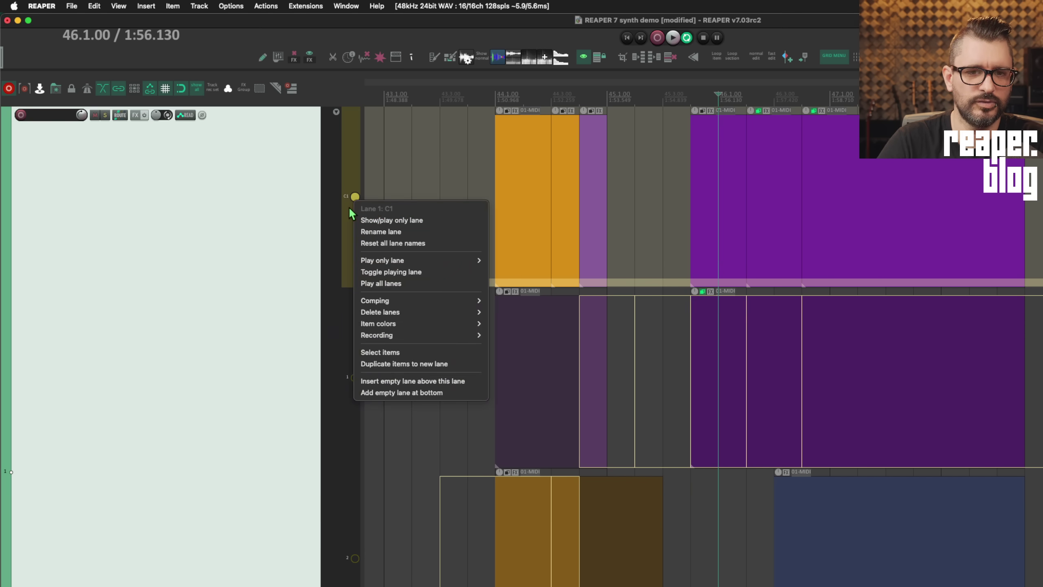
left_click(390, 222)
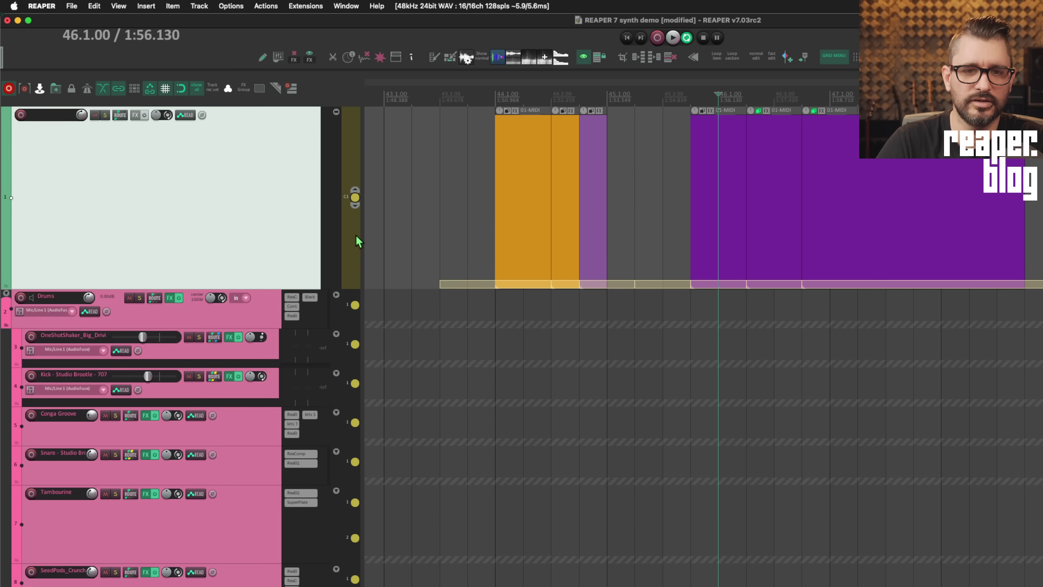
mouse_move(689, 284)
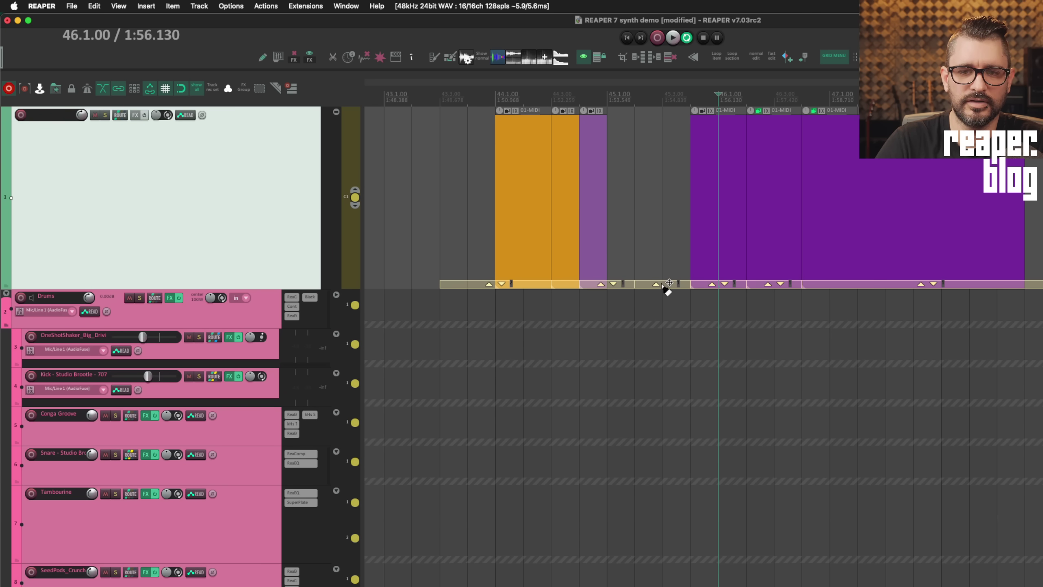
left_click(668, 285)
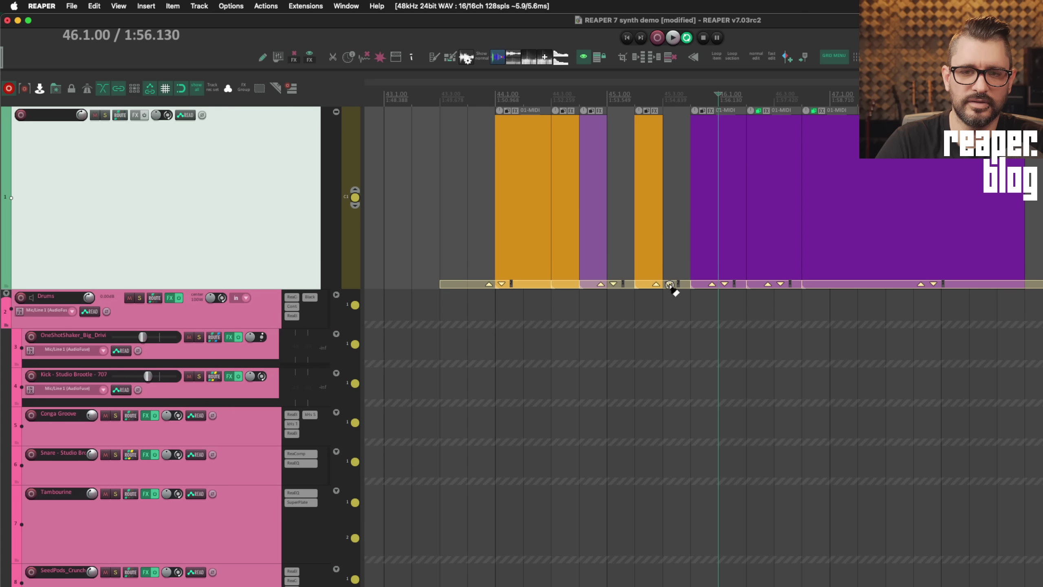
left_click(668, 285)
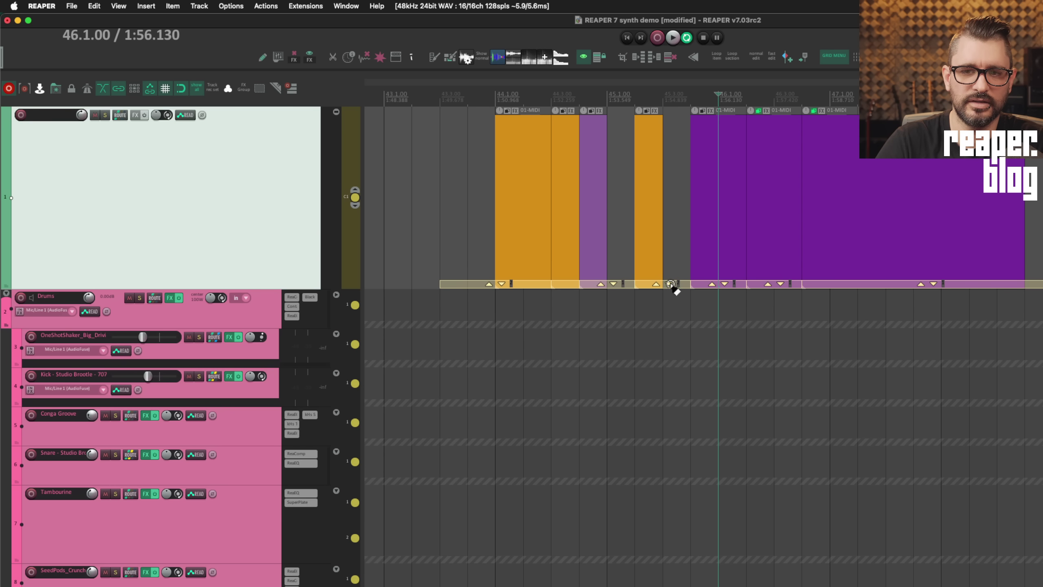
left_click(669, 283)
left_click(670, 284)
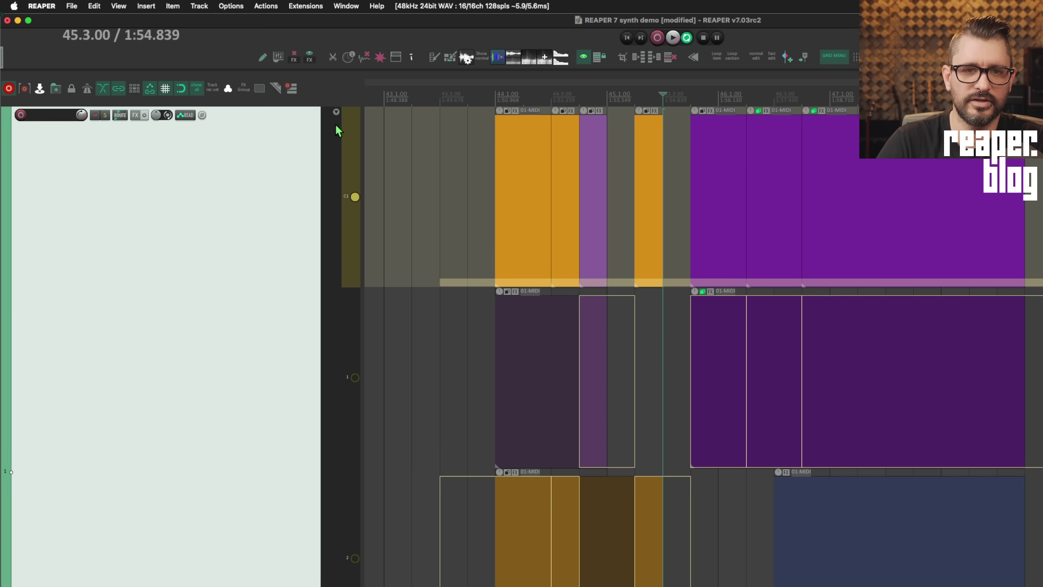
left_click(336, 112)
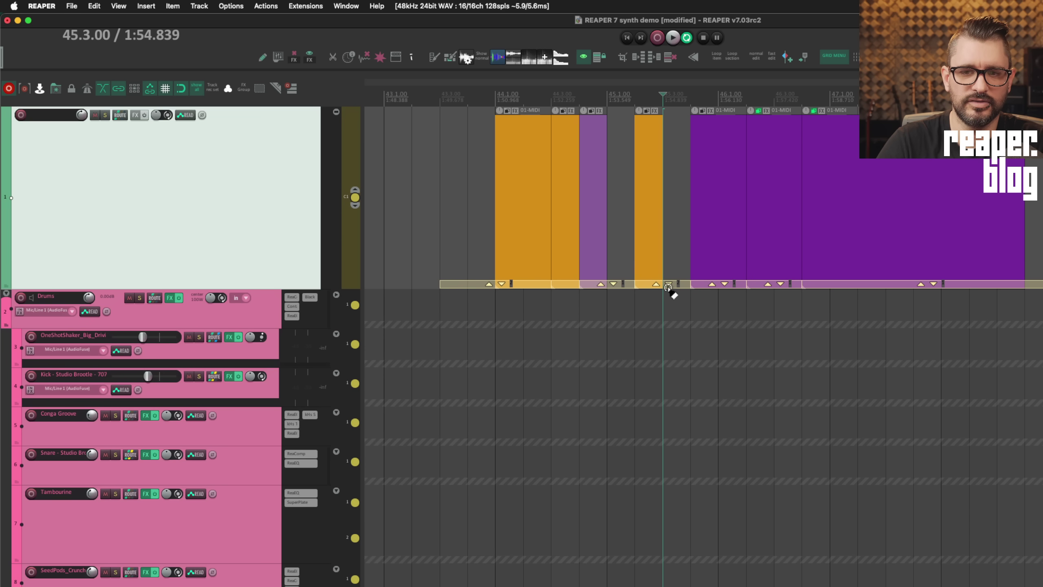
Cycle source lanes of the comp sections, filling the gap and 46.3 section with green
left_click(667, 285)
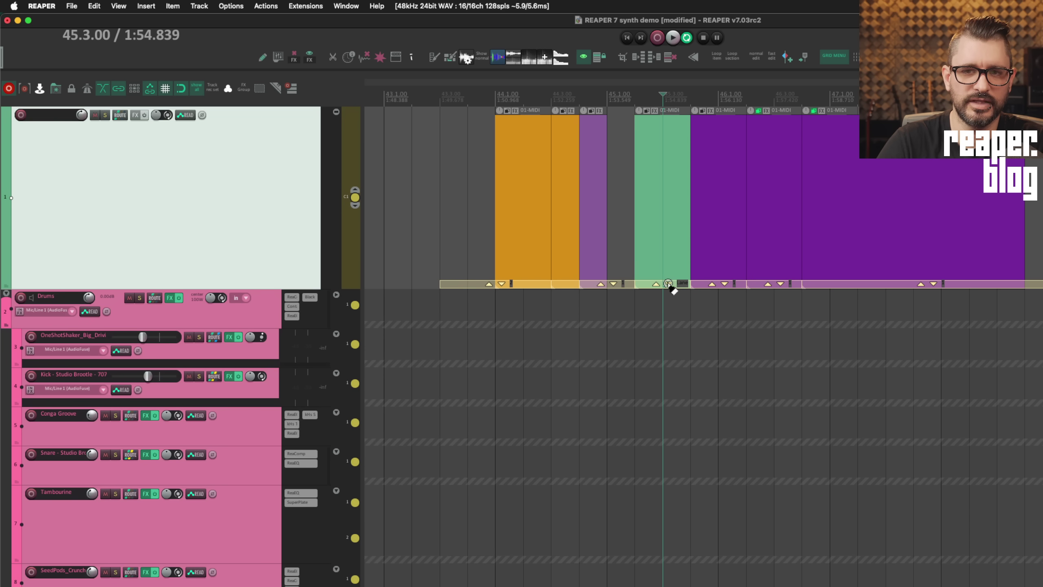
left_click(614, 283)
left_click(614, 284)
left_click(614, 283)
left_click(615, 284)
left_click(614, 284)
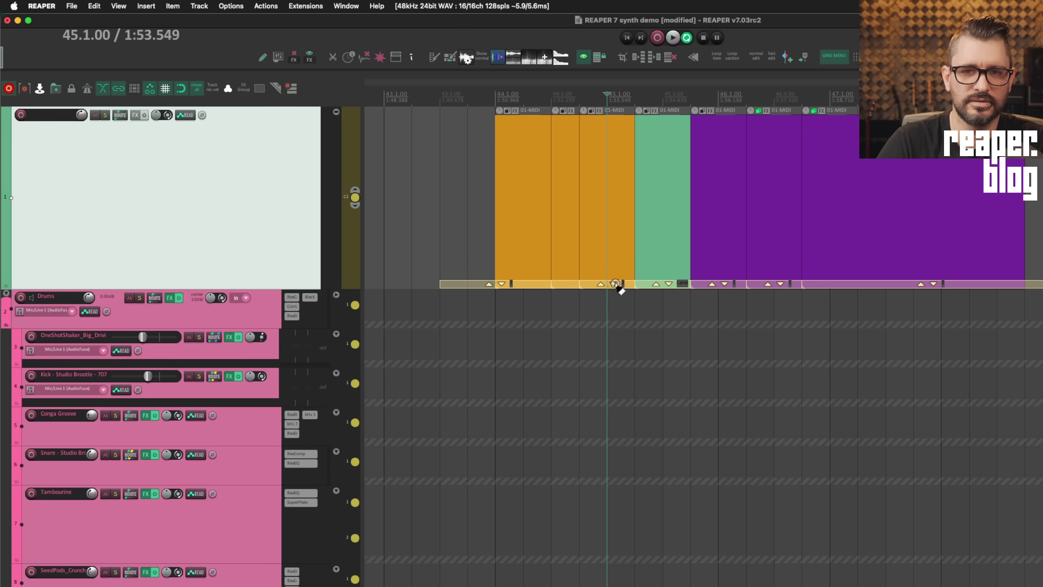
left_click(781, 283)
left_click(781, 283)
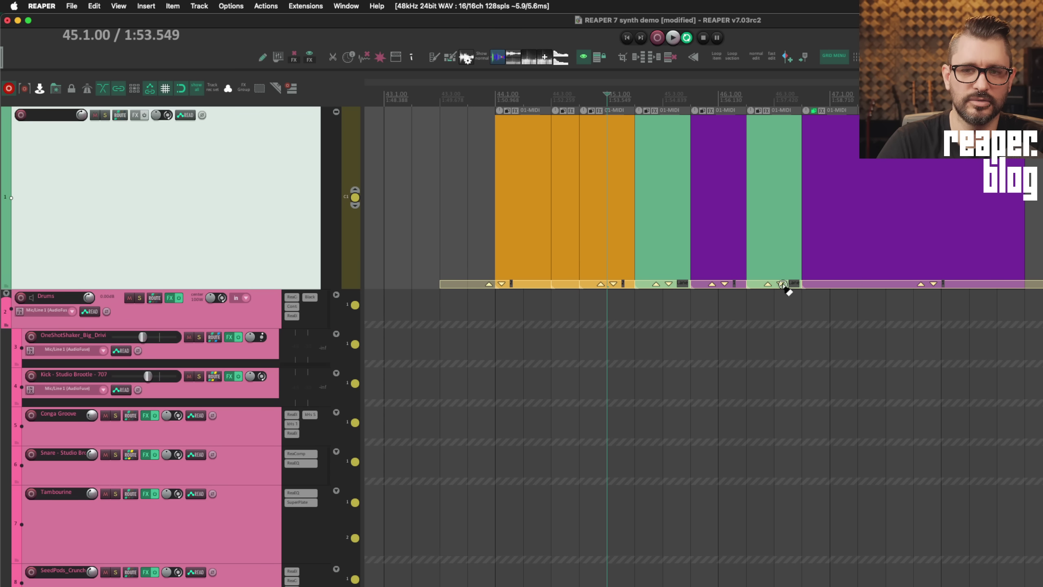
key("question")
Filter actions for 'lane button' and review Hide, Show and Show/hide fixed lane buttons
left_click_drag(134, 322, 319, 191)
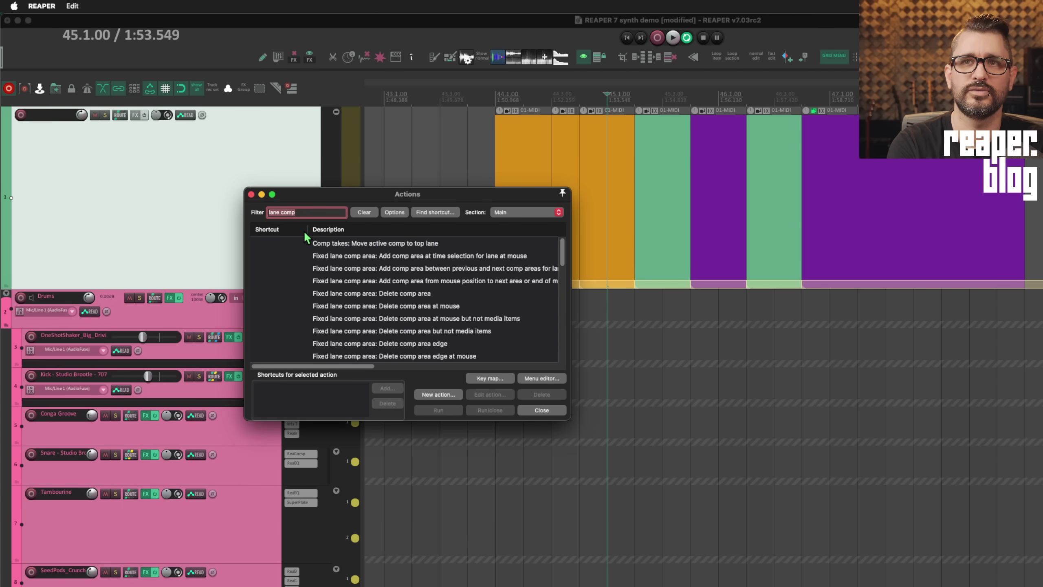
type("lane bu")
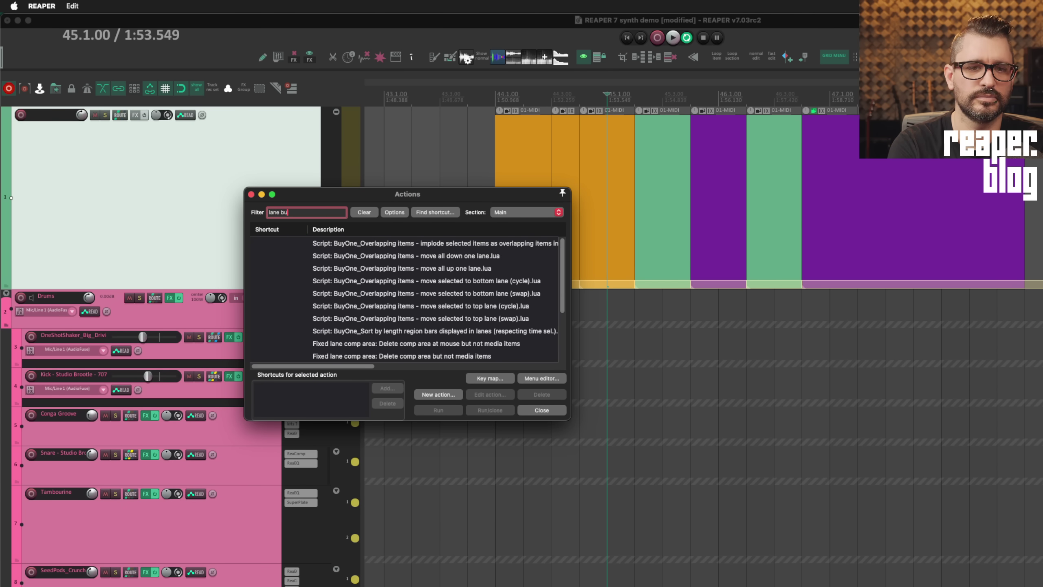
type("tton")
left_click(454, 245)
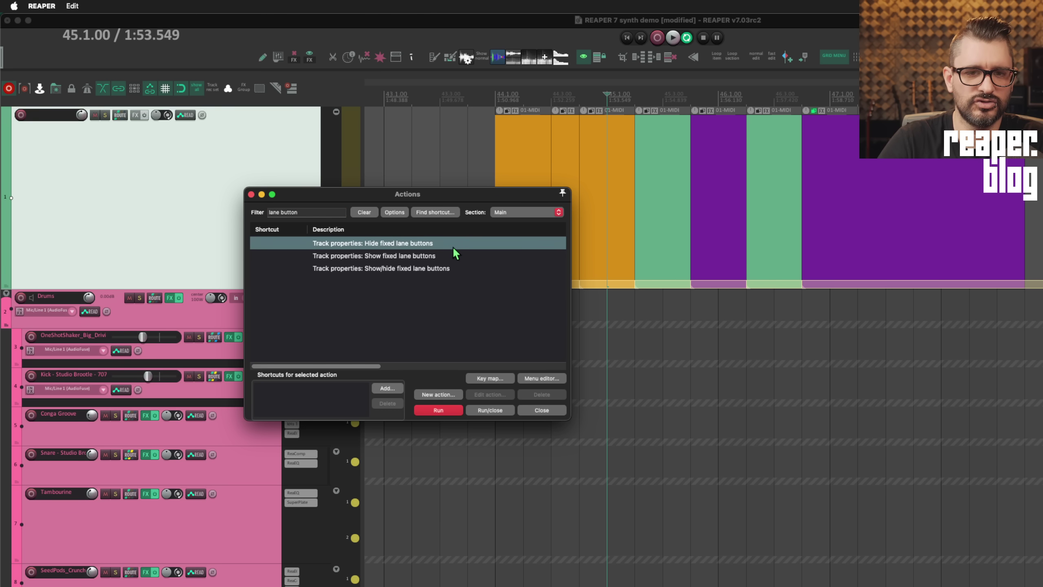
left_click(460, 257)
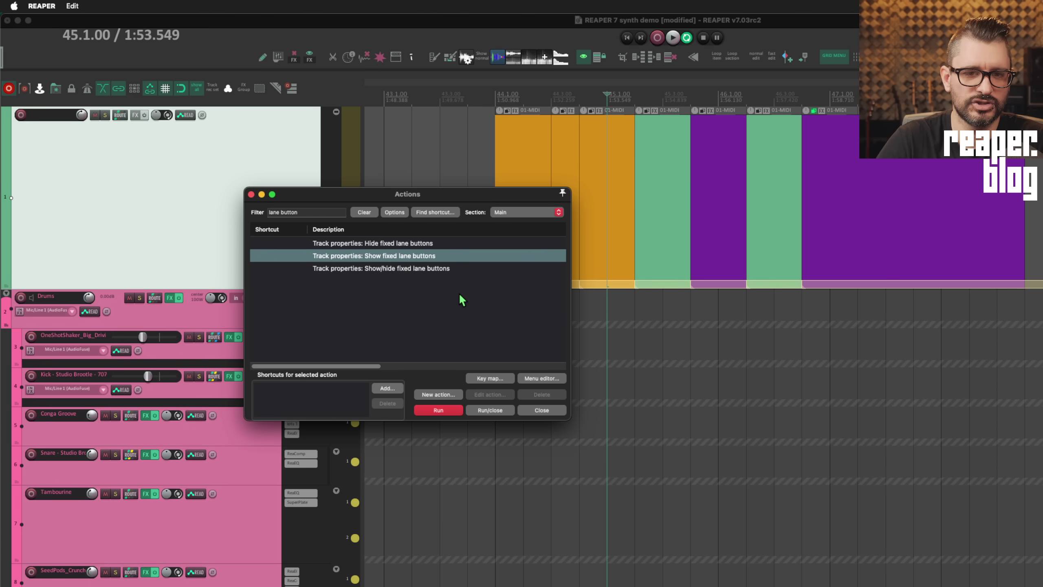
left_click(446, 268)
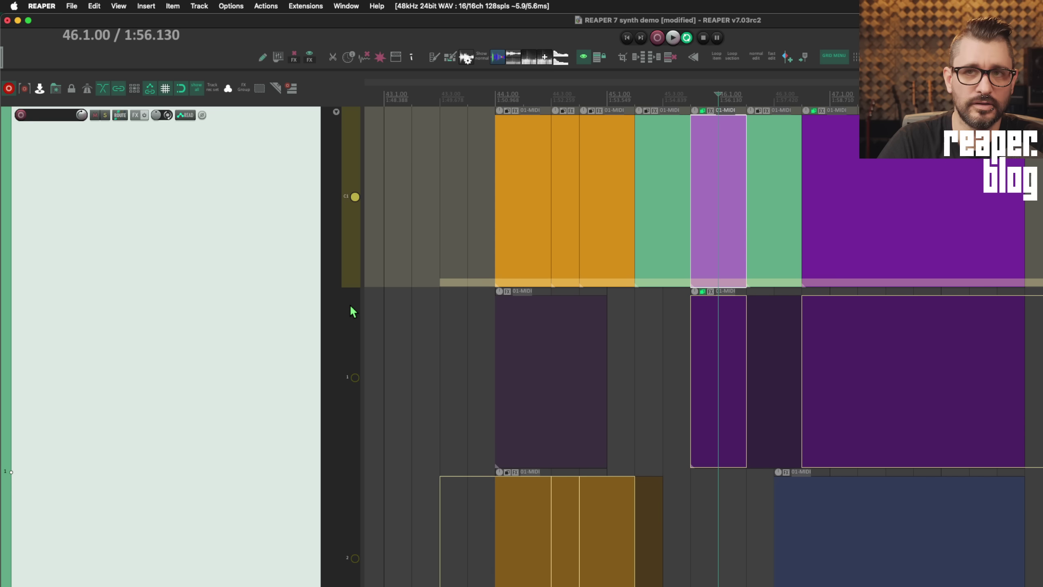
Delete all lanes on track 1 except lane 1
right_click(354, 380)
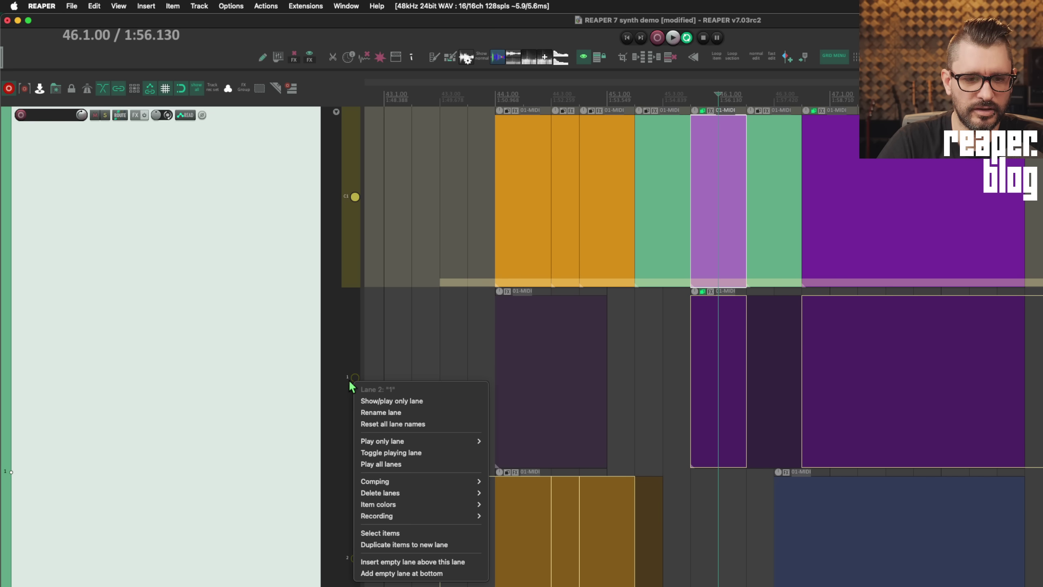
mouse_move(408, 494)
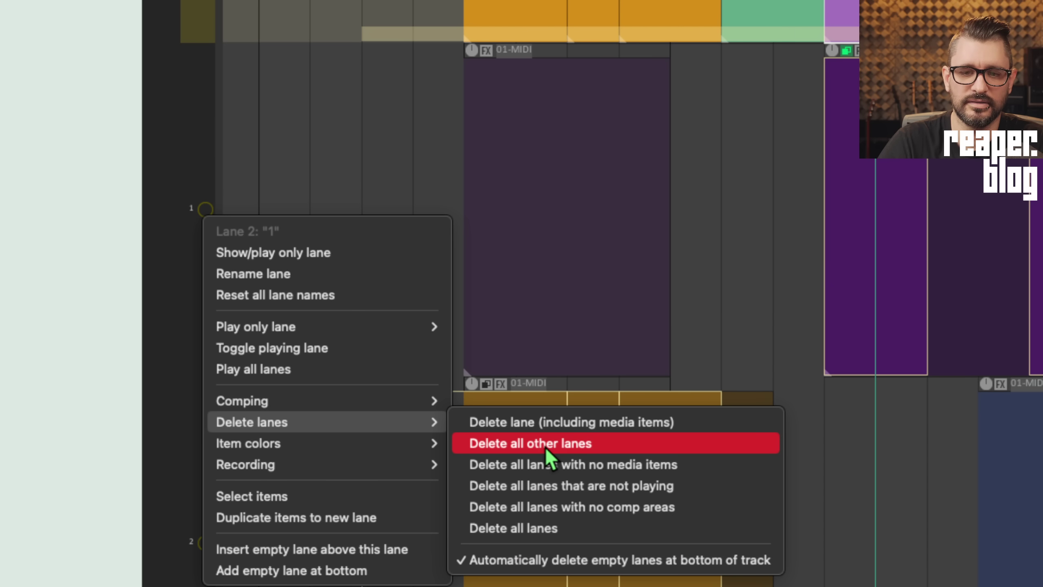
left_click(544, 447)
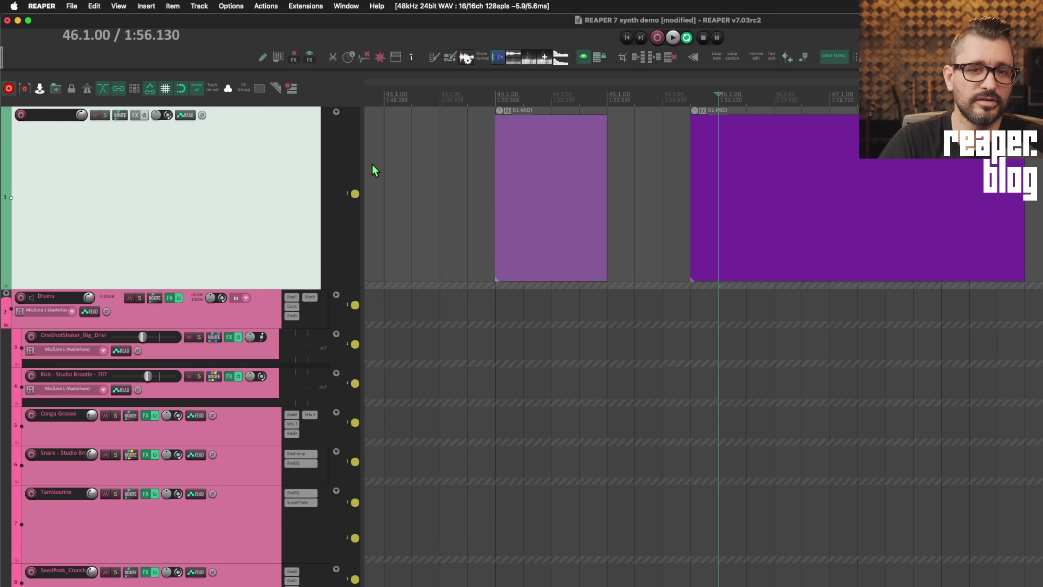